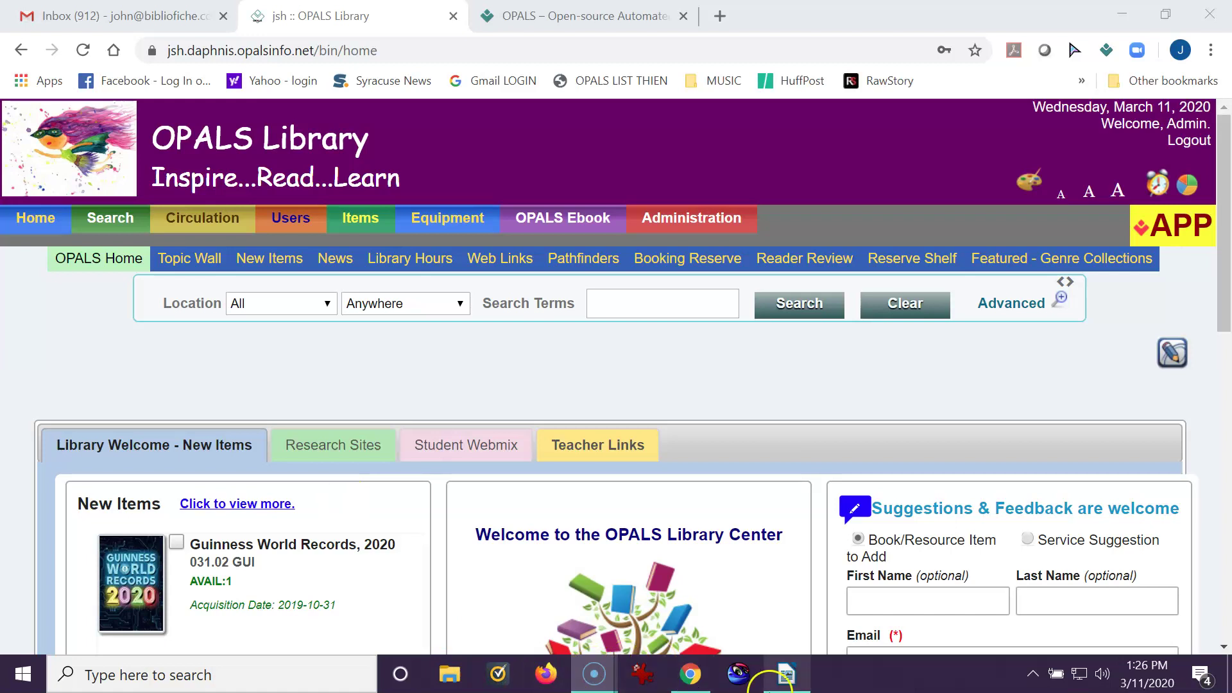
Review the Cornell and Sitka K-12 Consortium rows in the Writer Z39.50 table, then minimize Writer.
click(739, 681)
click(787, 674)
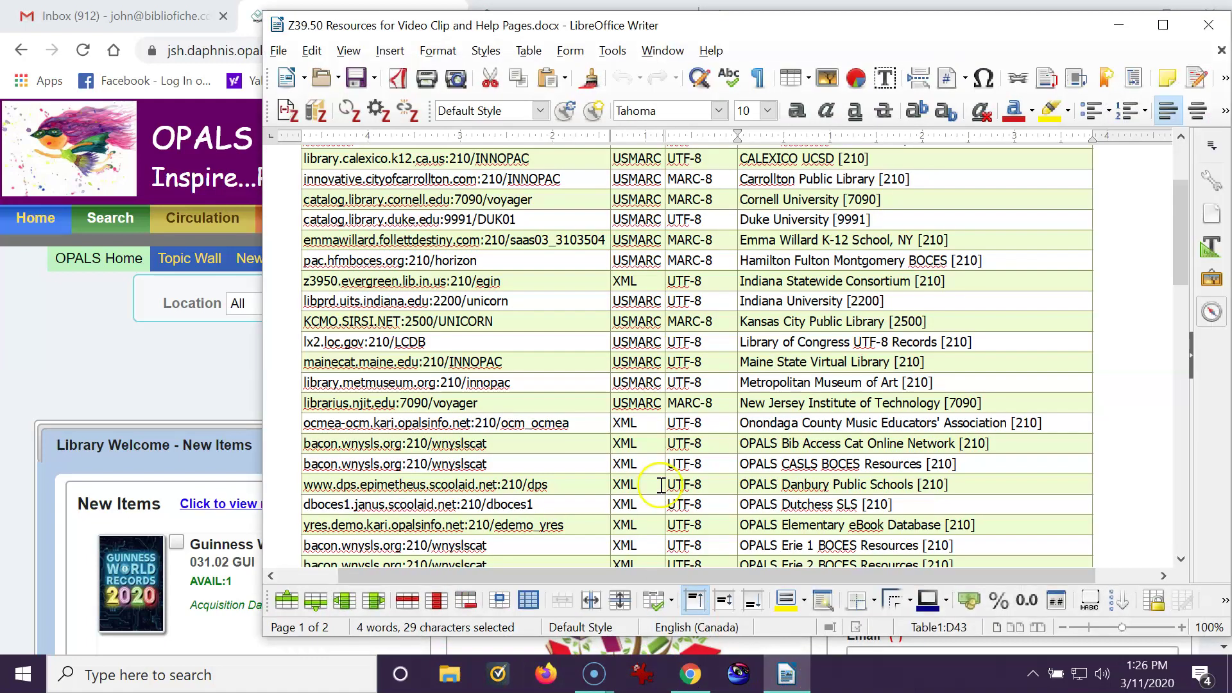
click(691, 467)
scroll(691, 467, up, 5)
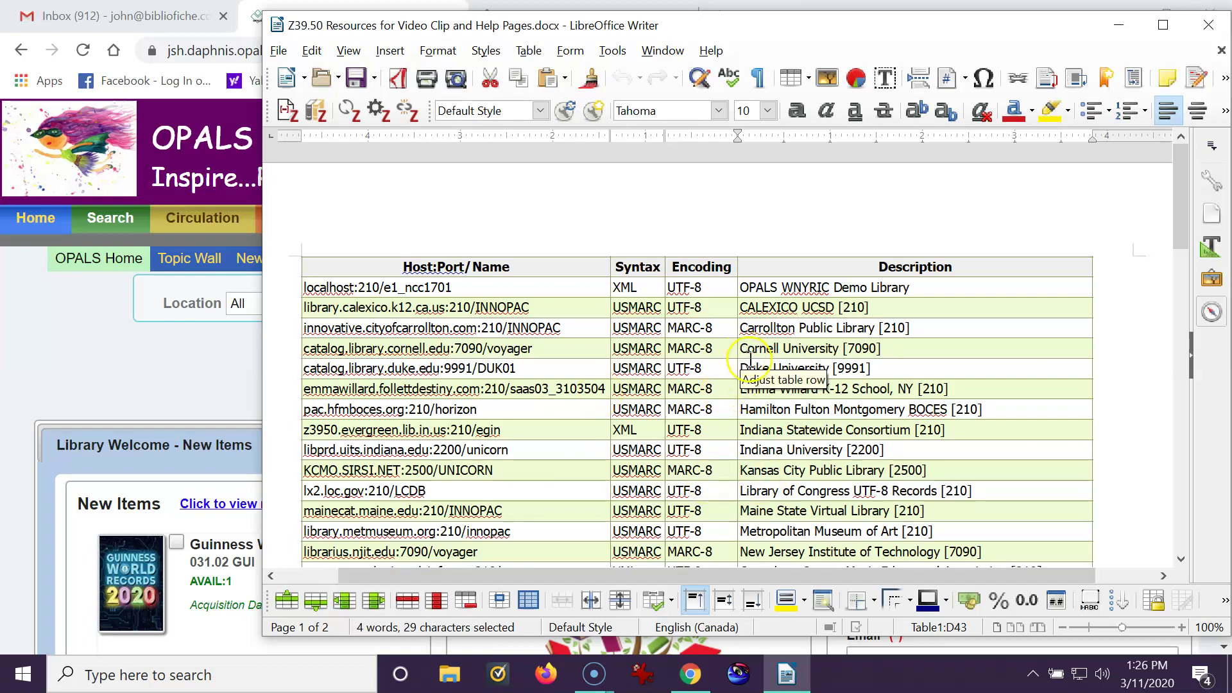
scroll(757, 370, down, 1)
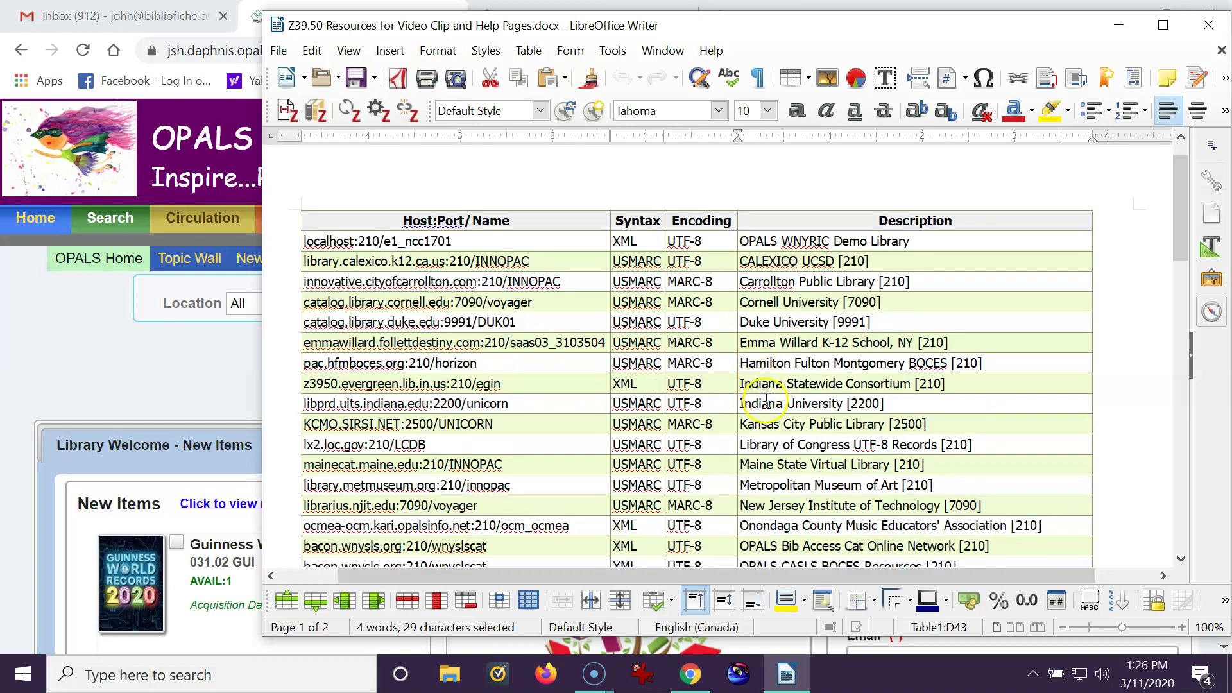
scroll(766, 402, down, 1)
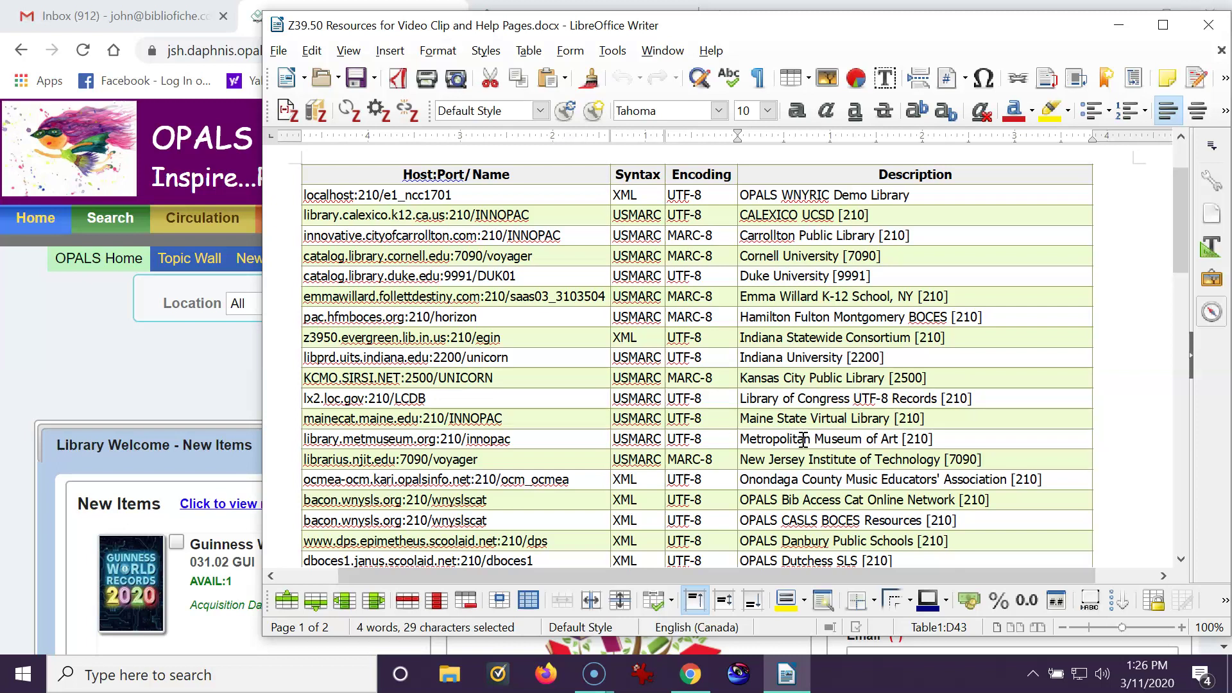
scroll(802, 440, down, 12)
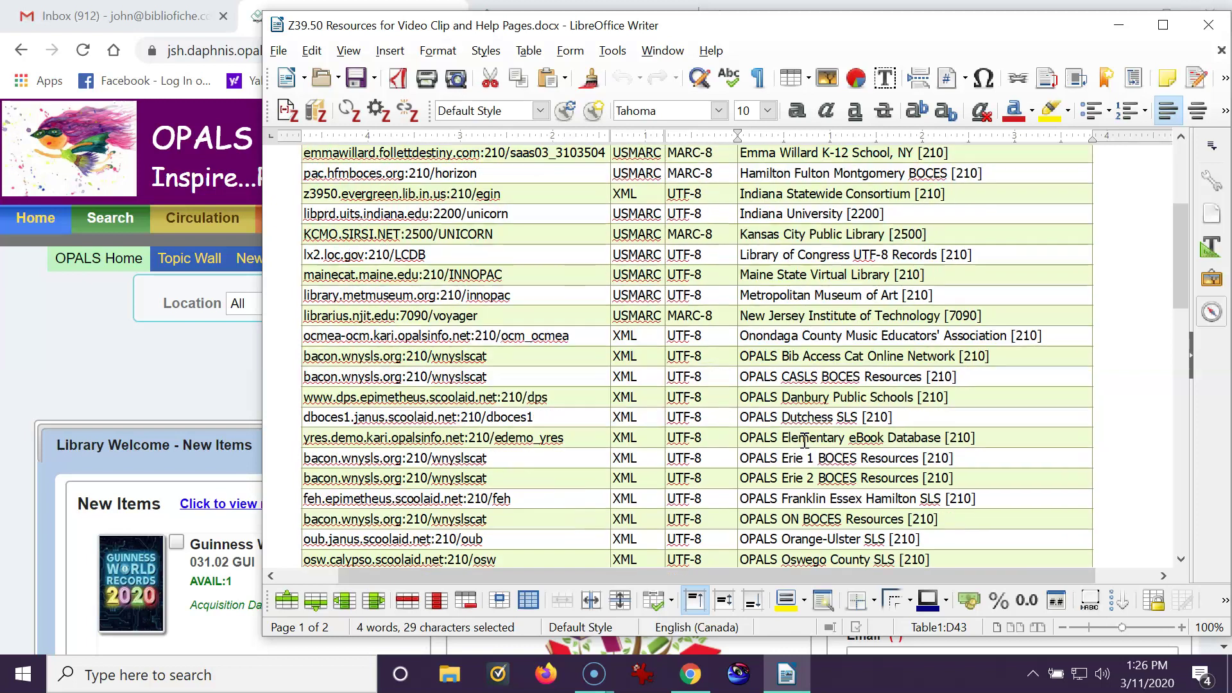
scroll(801, 437, down, 10)
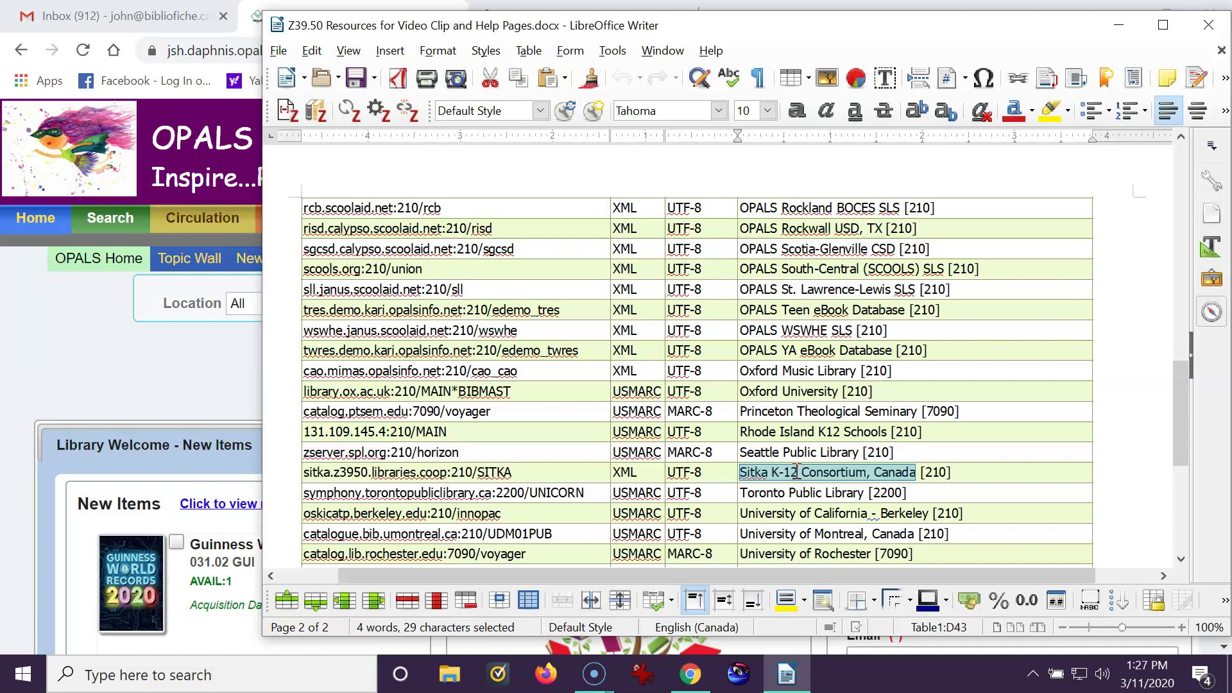
scroll(796, 472, up, 15)
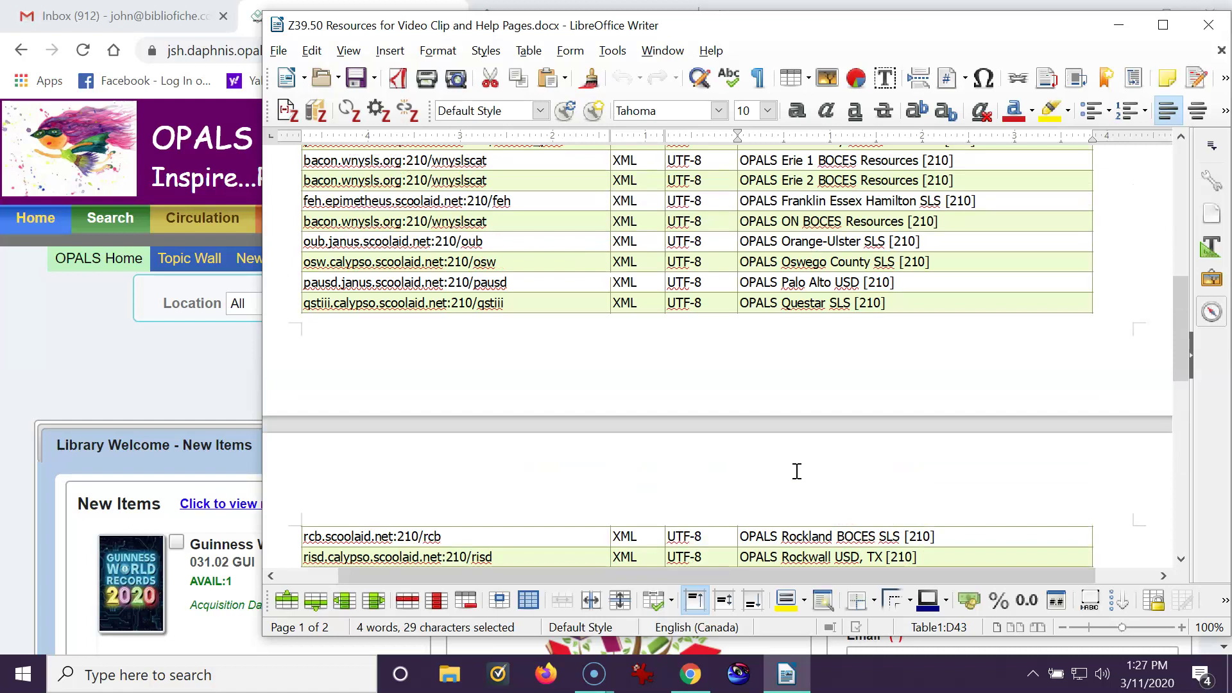
scroll(797, 472, up, 2)
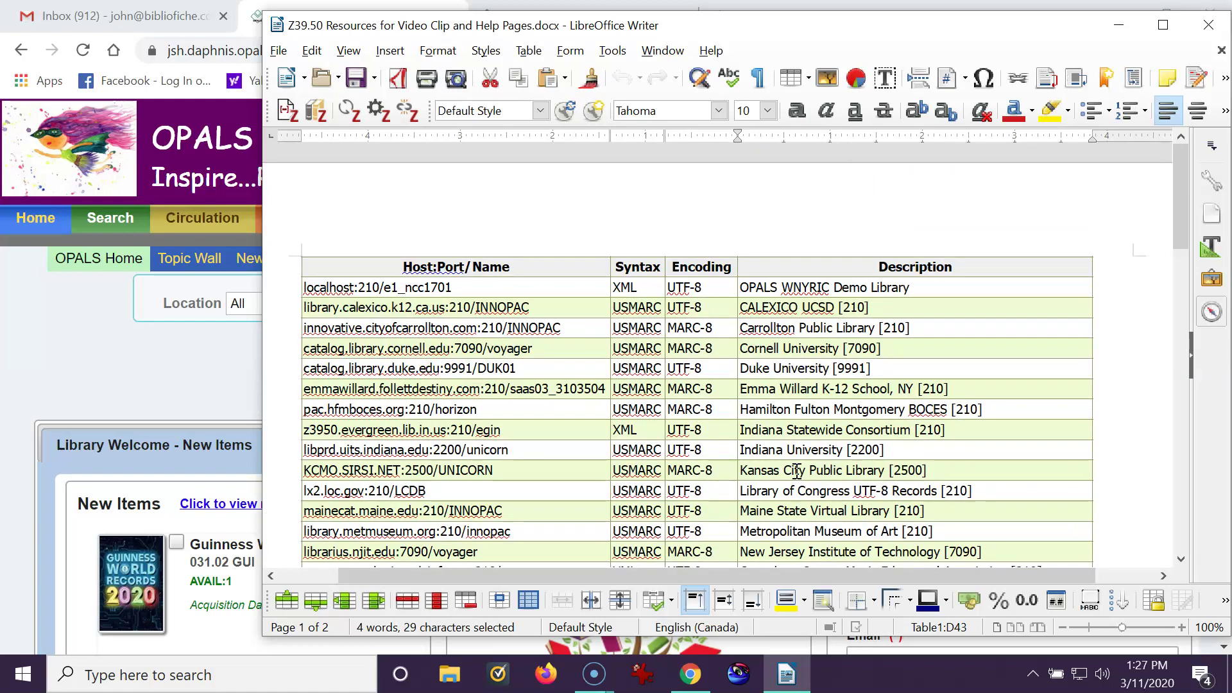
click(1119, 24)
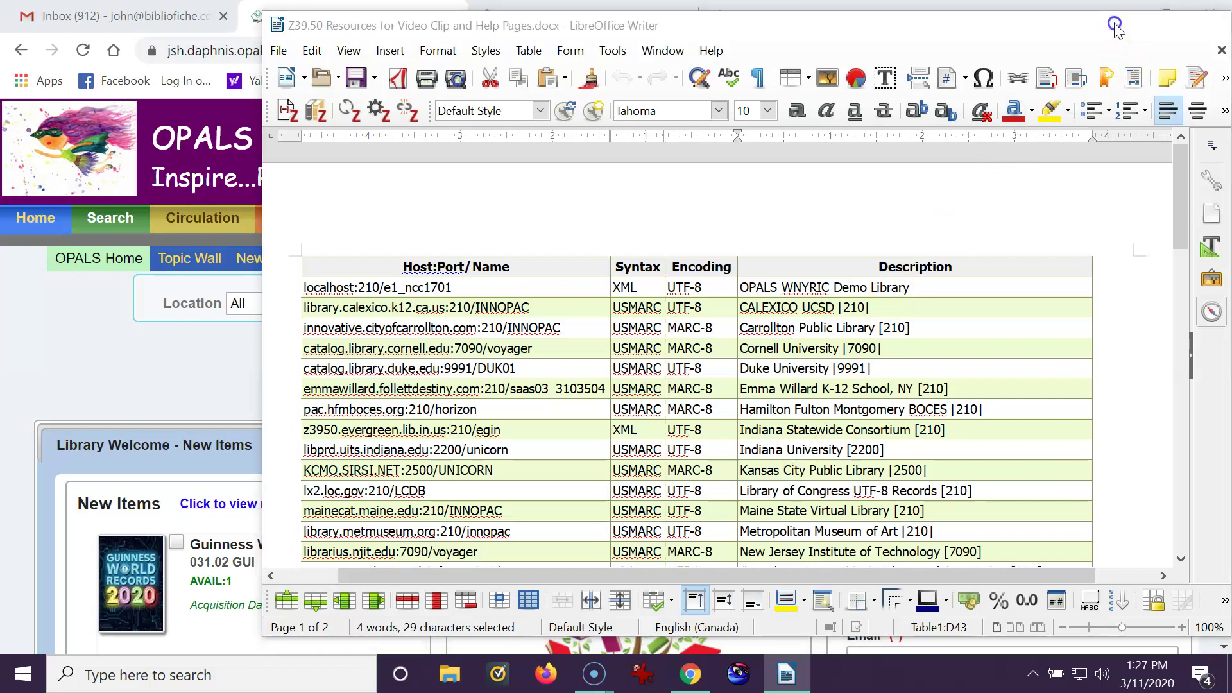
Switch Chrome to the OPALS help site home page at help.opalsinfo.net.
click(580, 16)
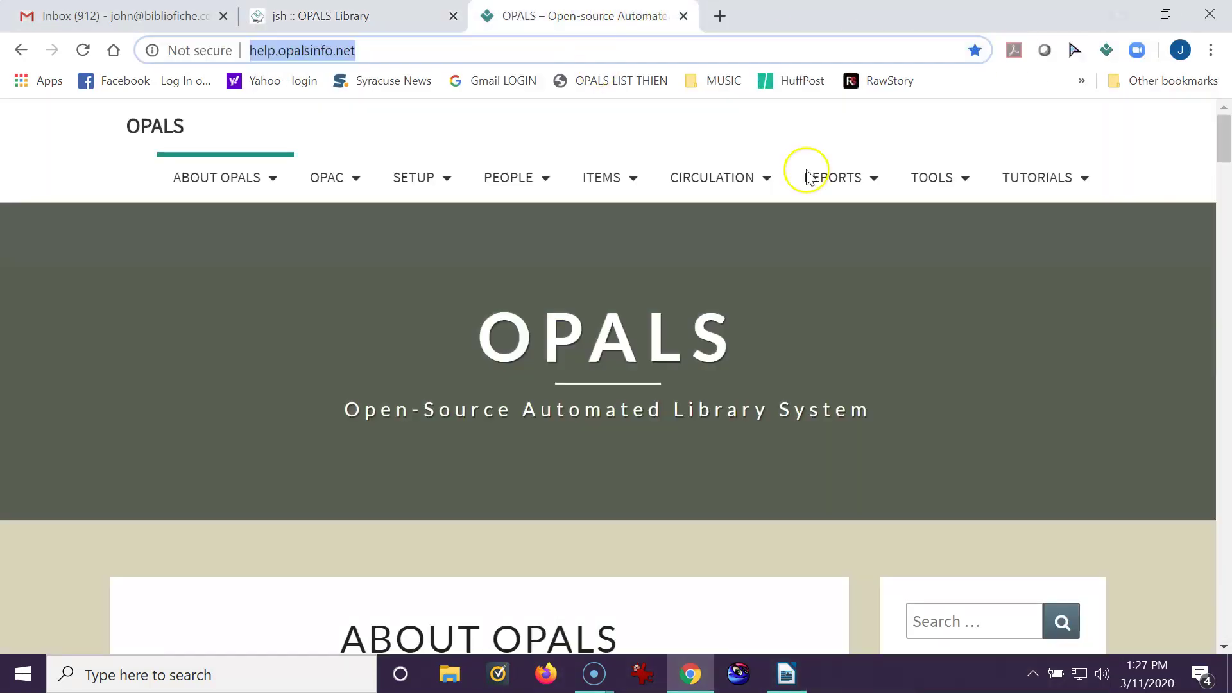
mouse_move(1010, 172)
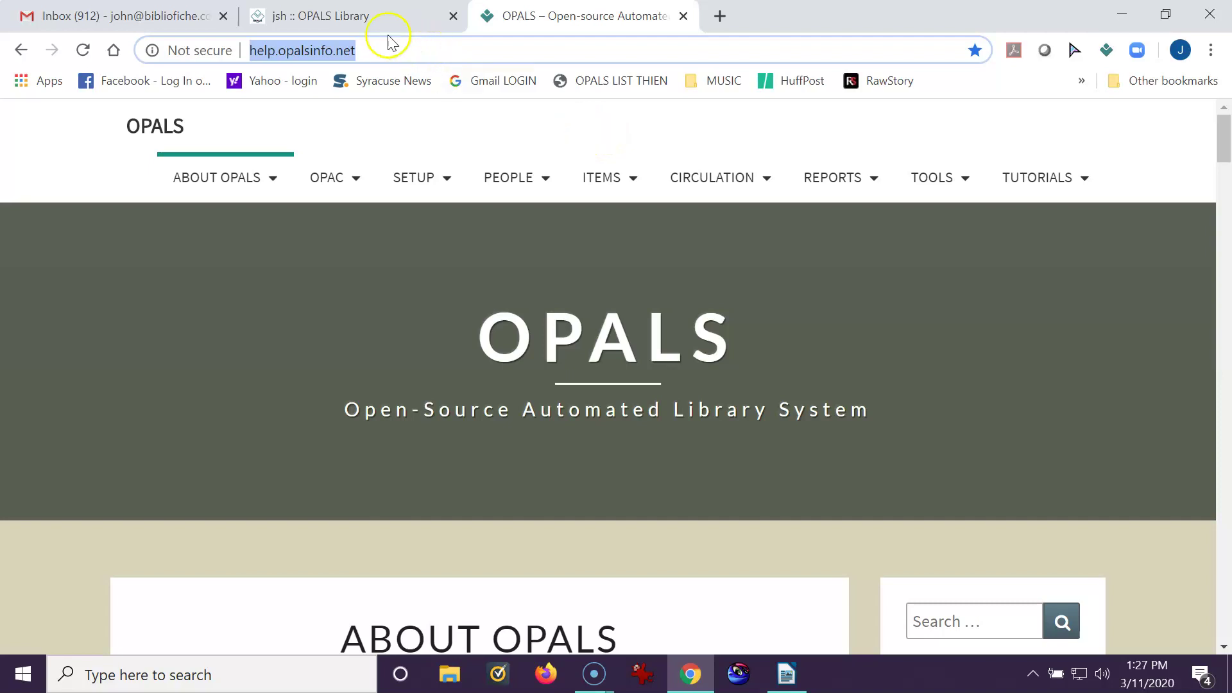
Go to Administration > Preferences > Z39.50 Servers in OPALS and start a new server entry.
click(359, 20)
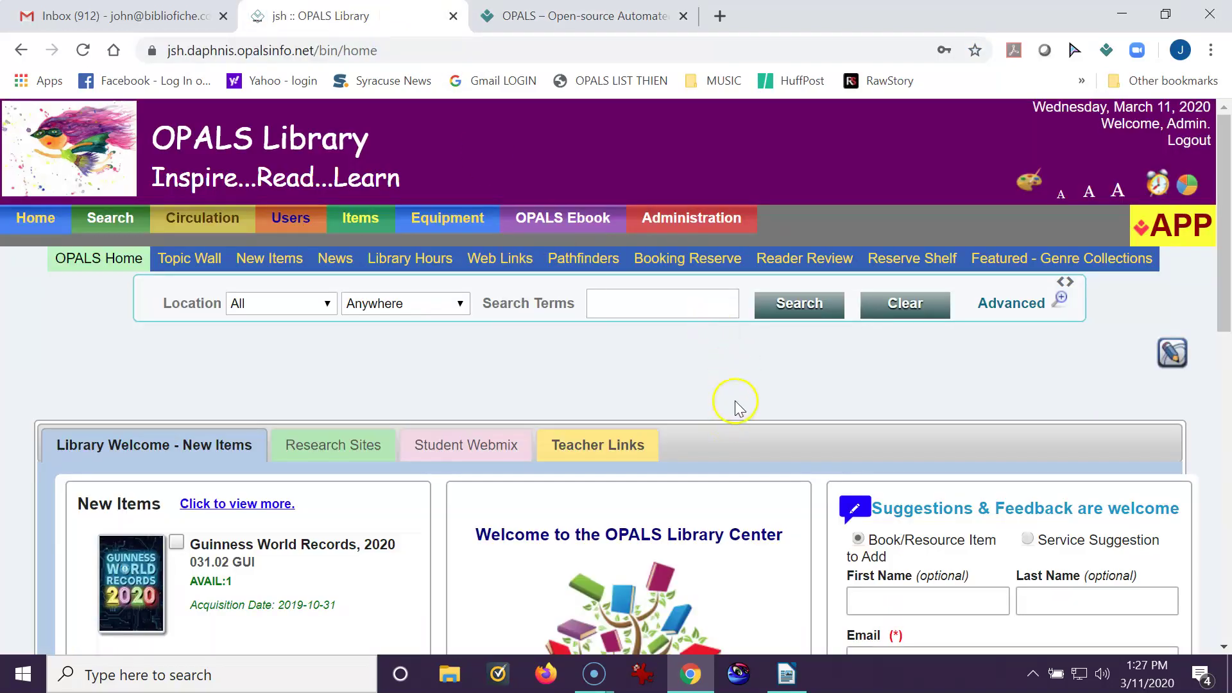
click(678, 216)
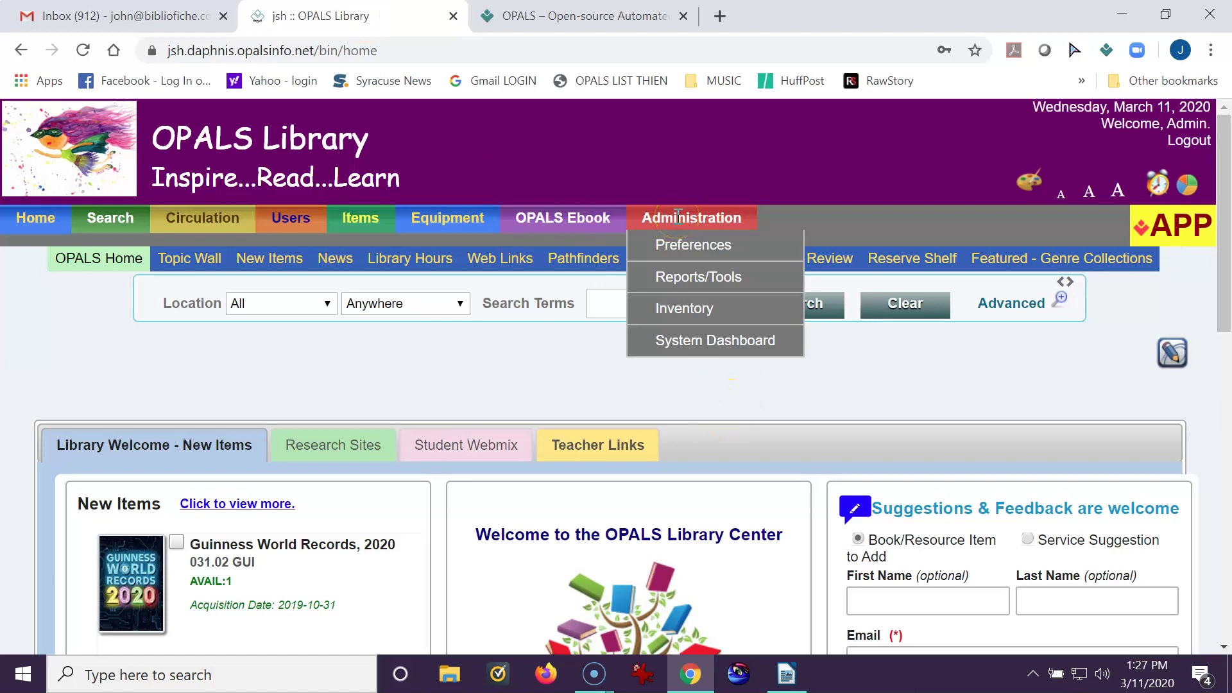
click(693, 249)
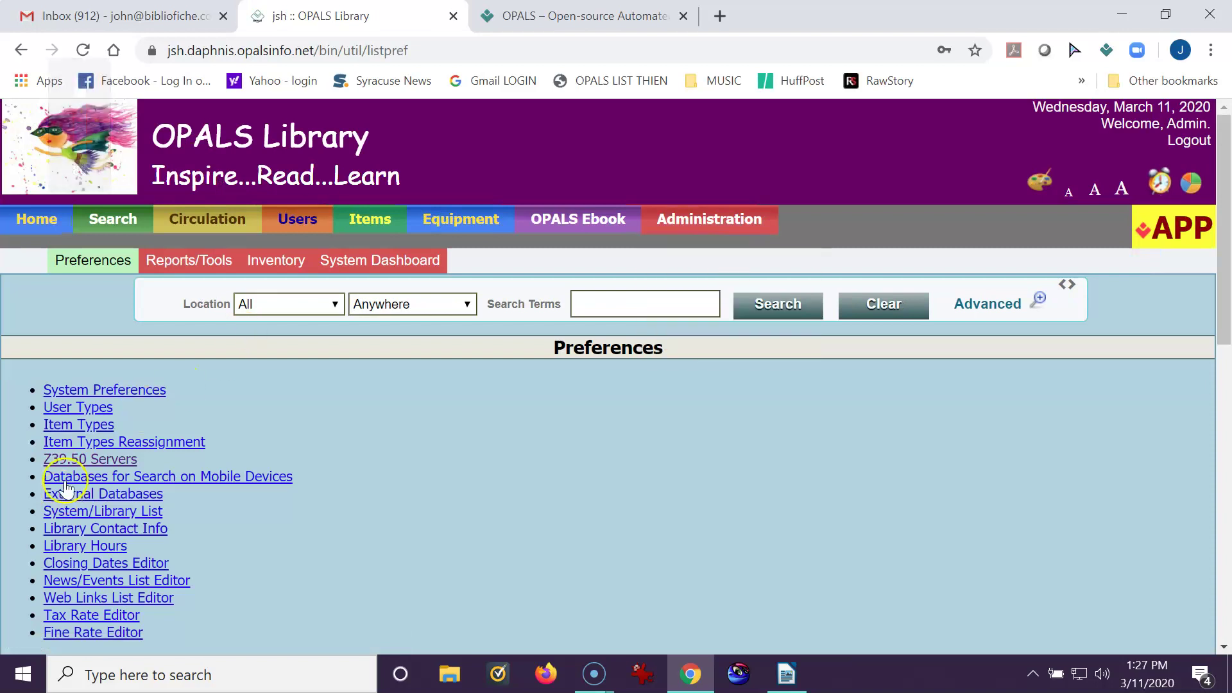
click(61, 463)
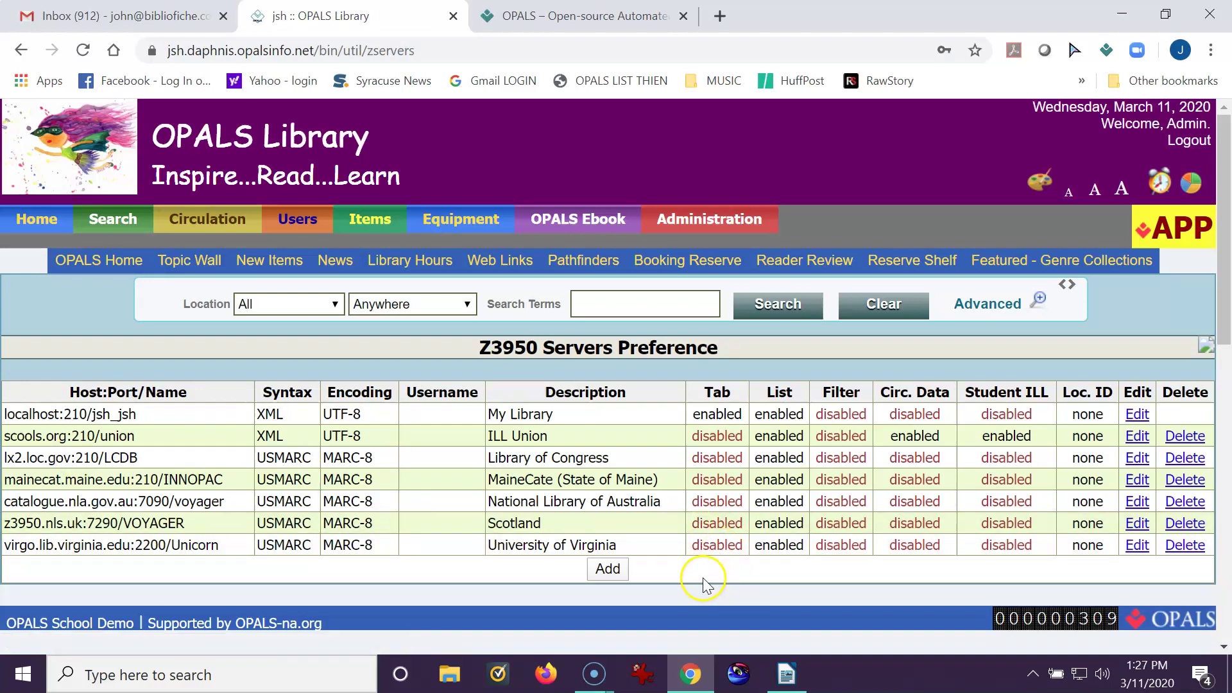
click(611, 570)
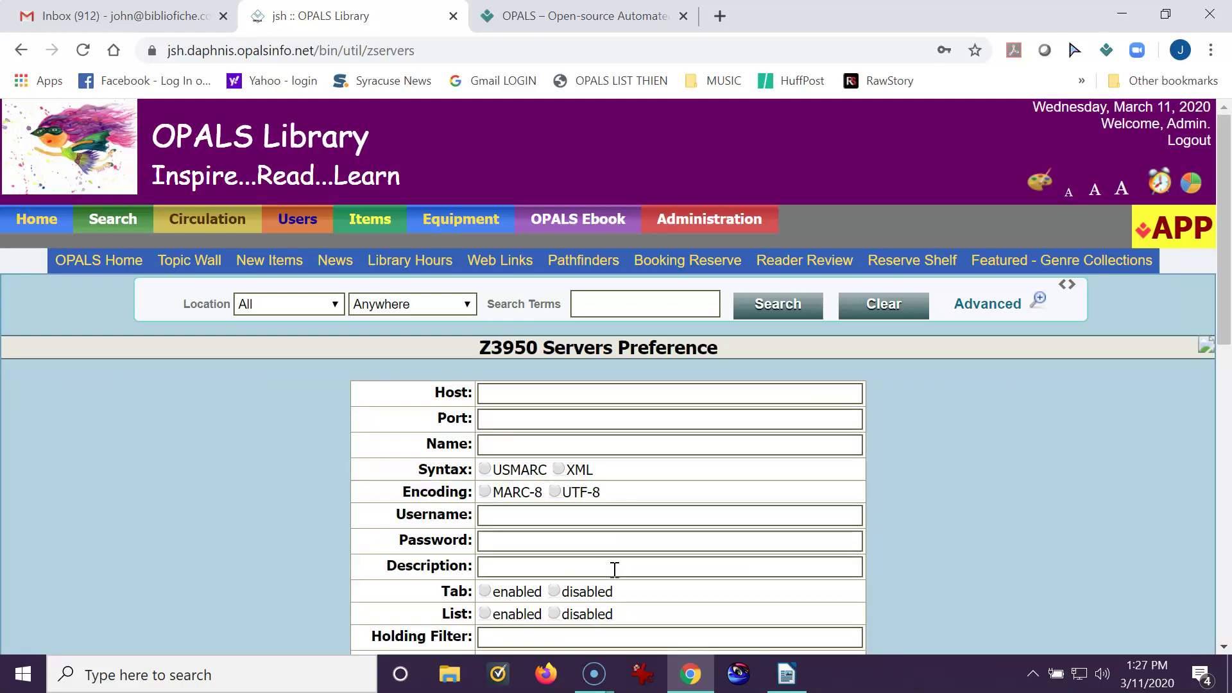
Copy the host name catalog.library.cornell.edu from the Cornell row of the Writer table.
click(785, 675)
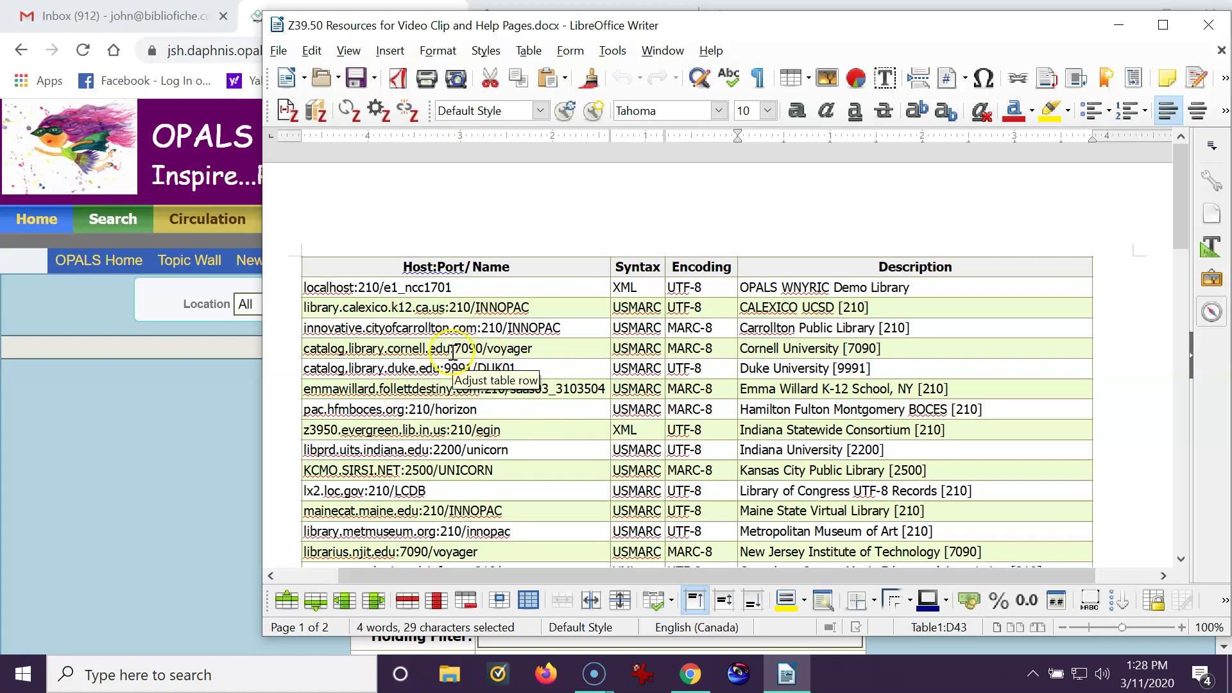
drag(447, 348, 286, 347)
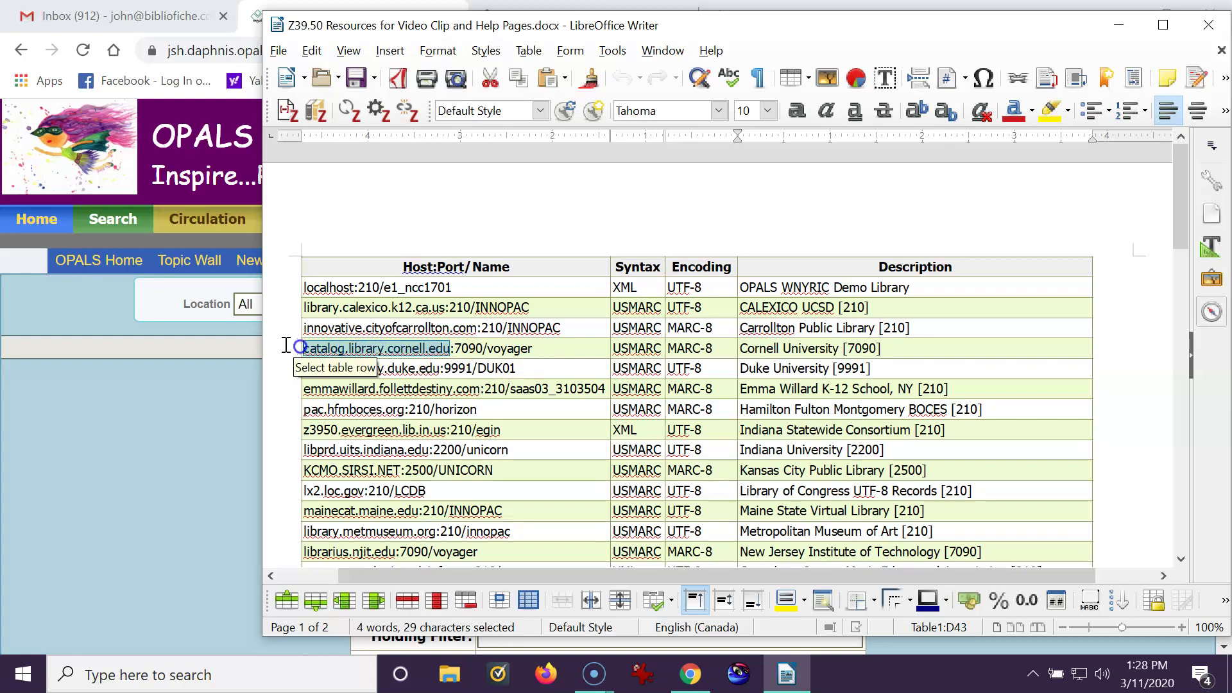
right_click(326, 349)
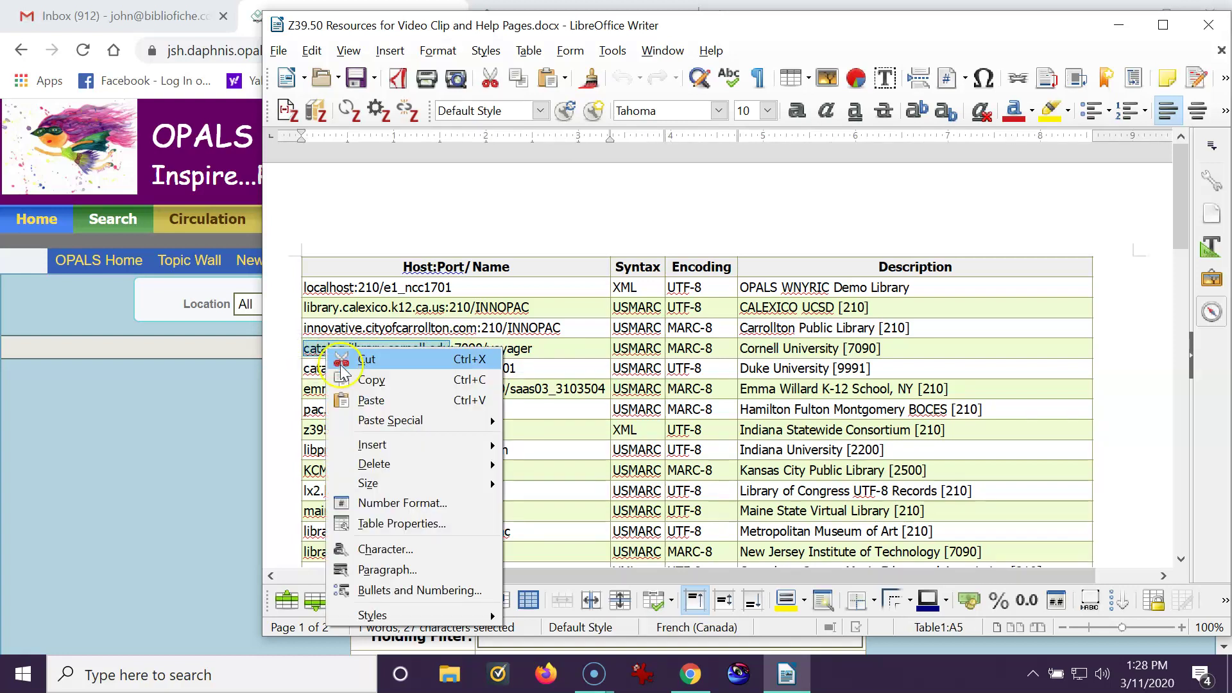
click(359, 380)
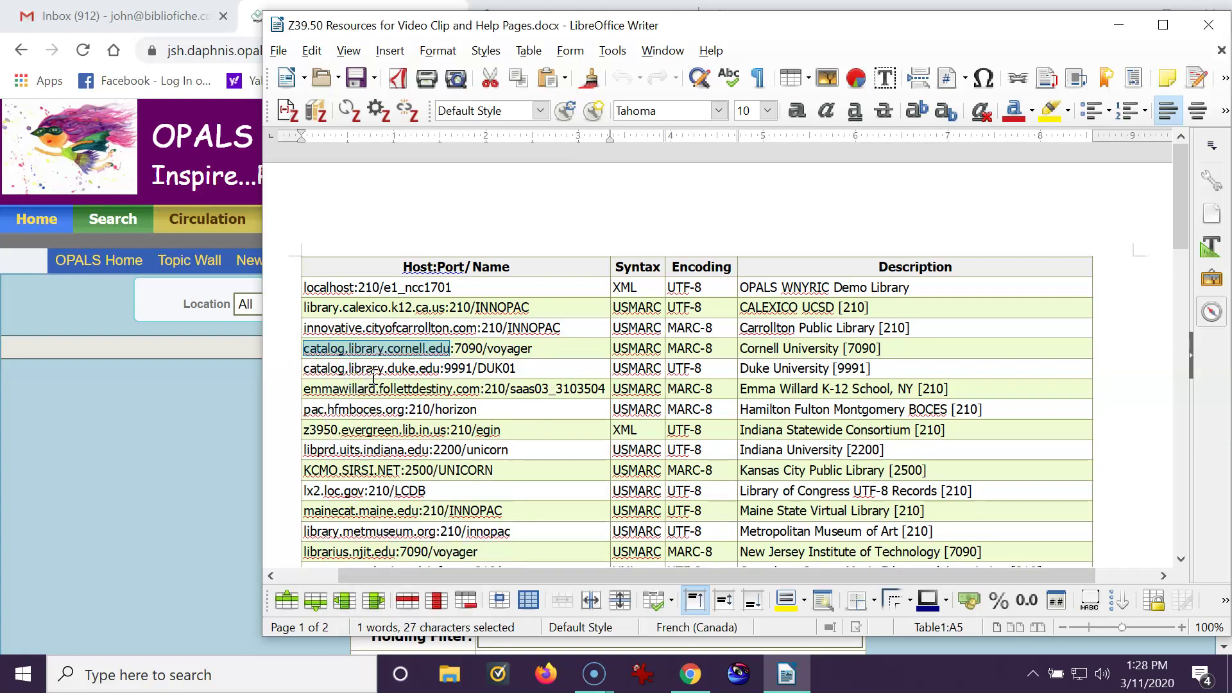
click(328, 354)
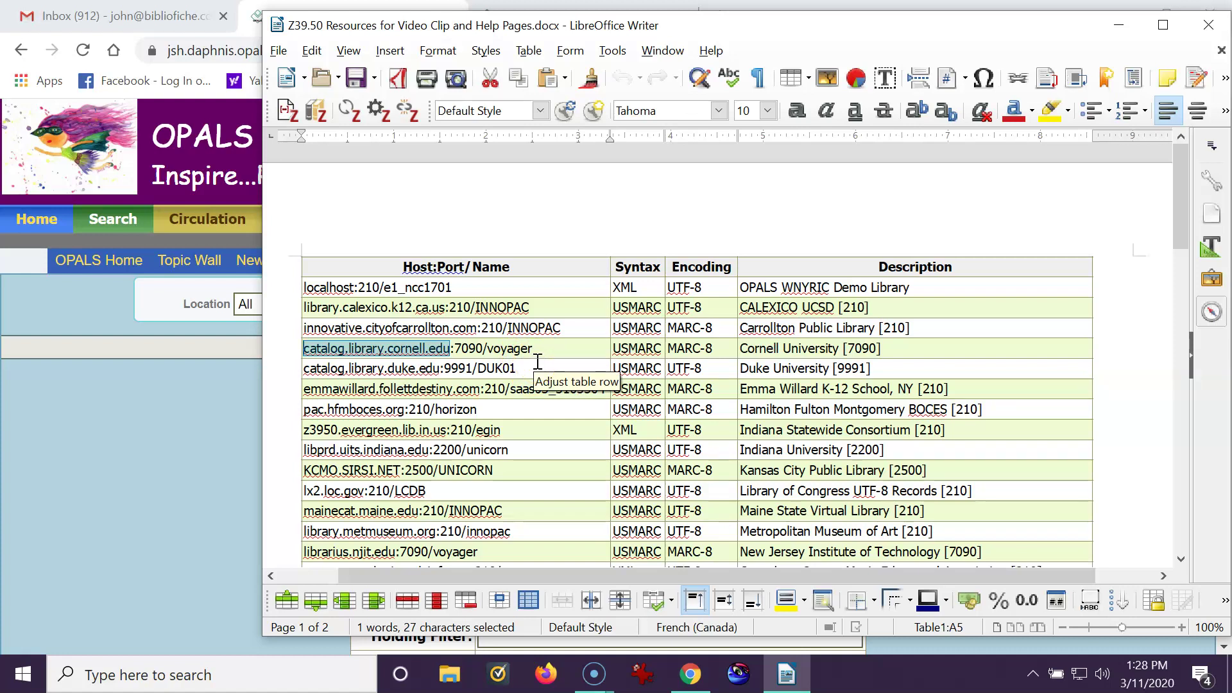
right_click(385, 352)
click(428, 381)
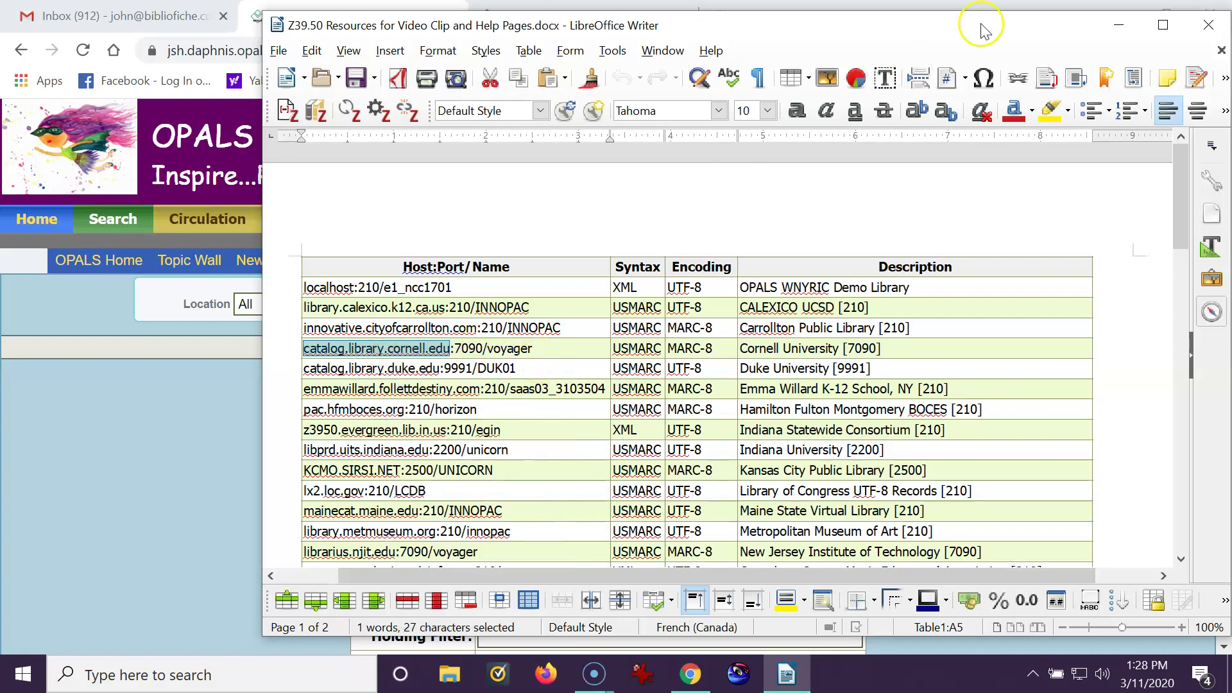
Paste catalog.library.cornell.edu as the new server's Host.
click(1118, 24)
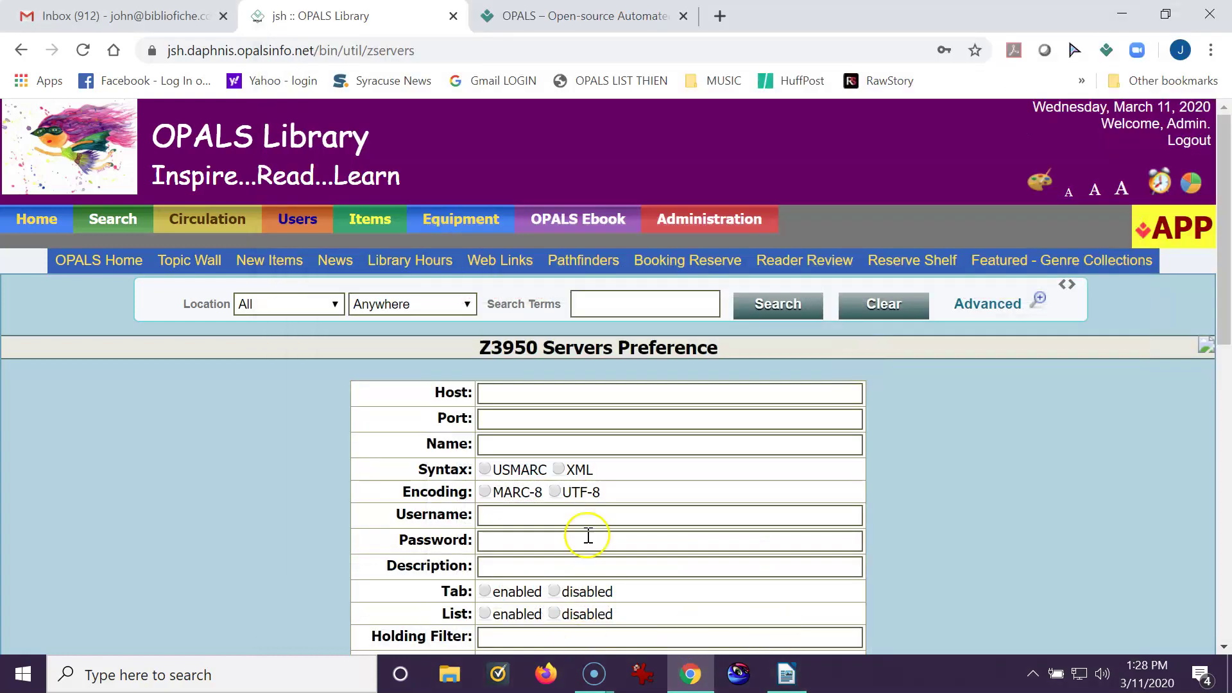
click(502, 394)
right_click(502, 394)
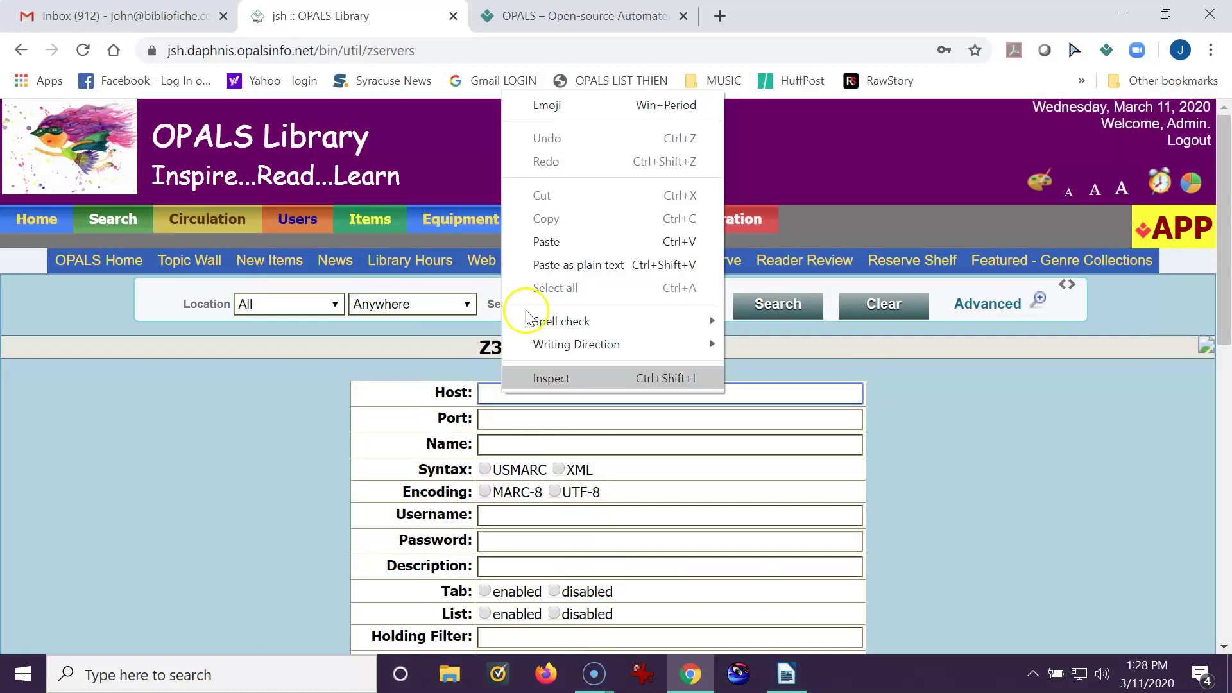
click(545, 243)
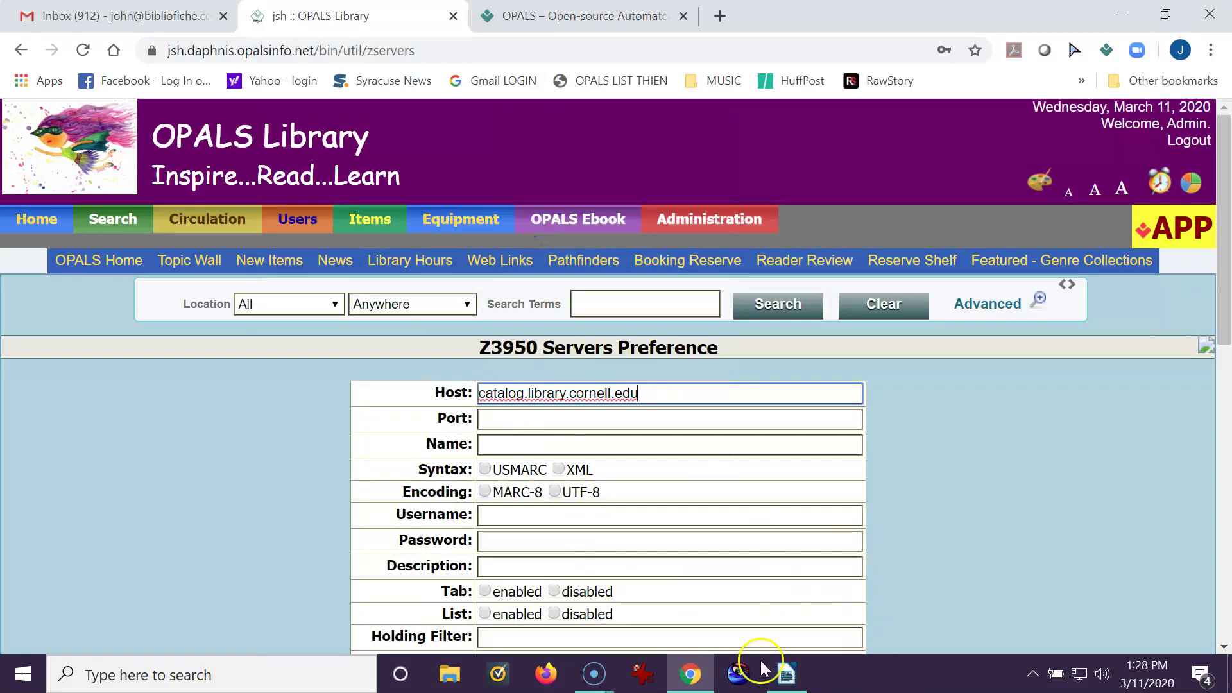
Set the port to 7090 and the name to voyager, copied from the Cornell row.
click(789, 675)
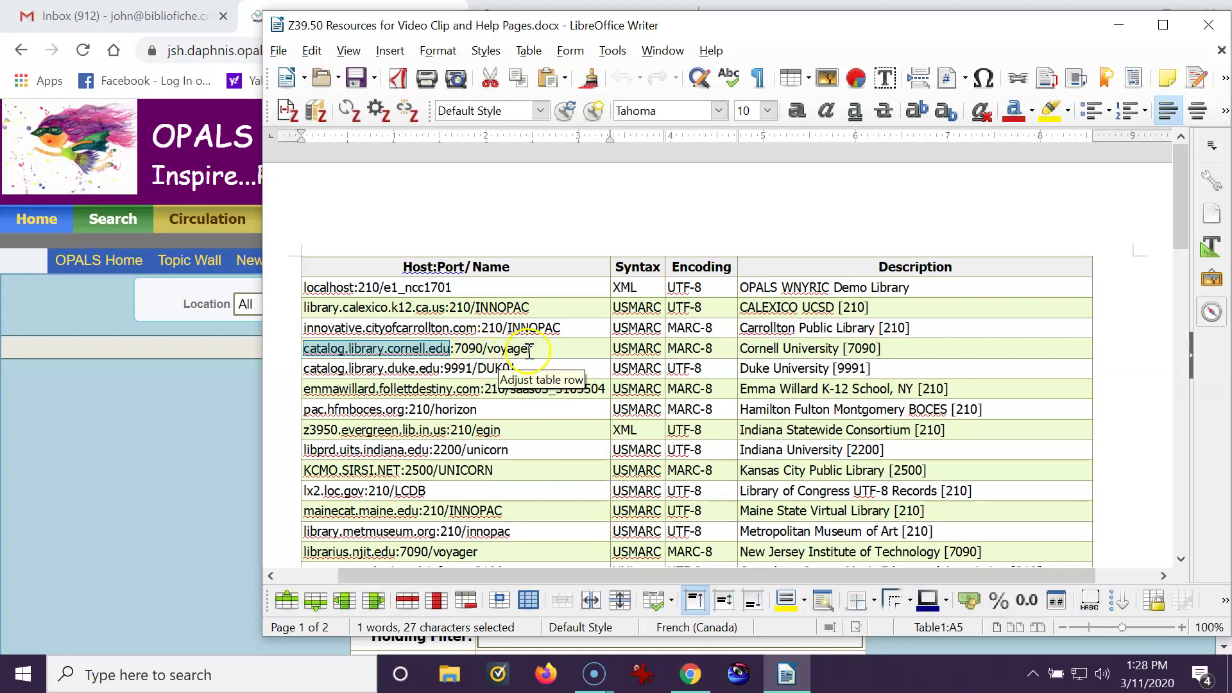
drag(530, 350, 487, 350)
right_click(508, 351)
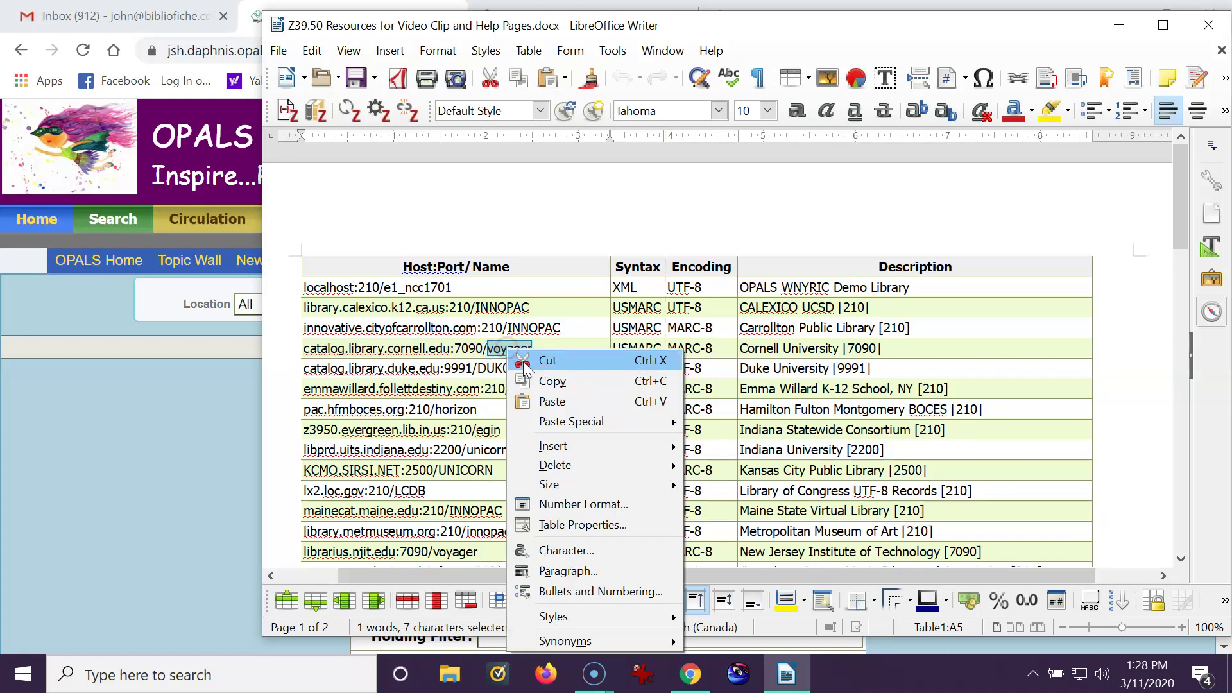
click(547, 381)
click(689, 675)
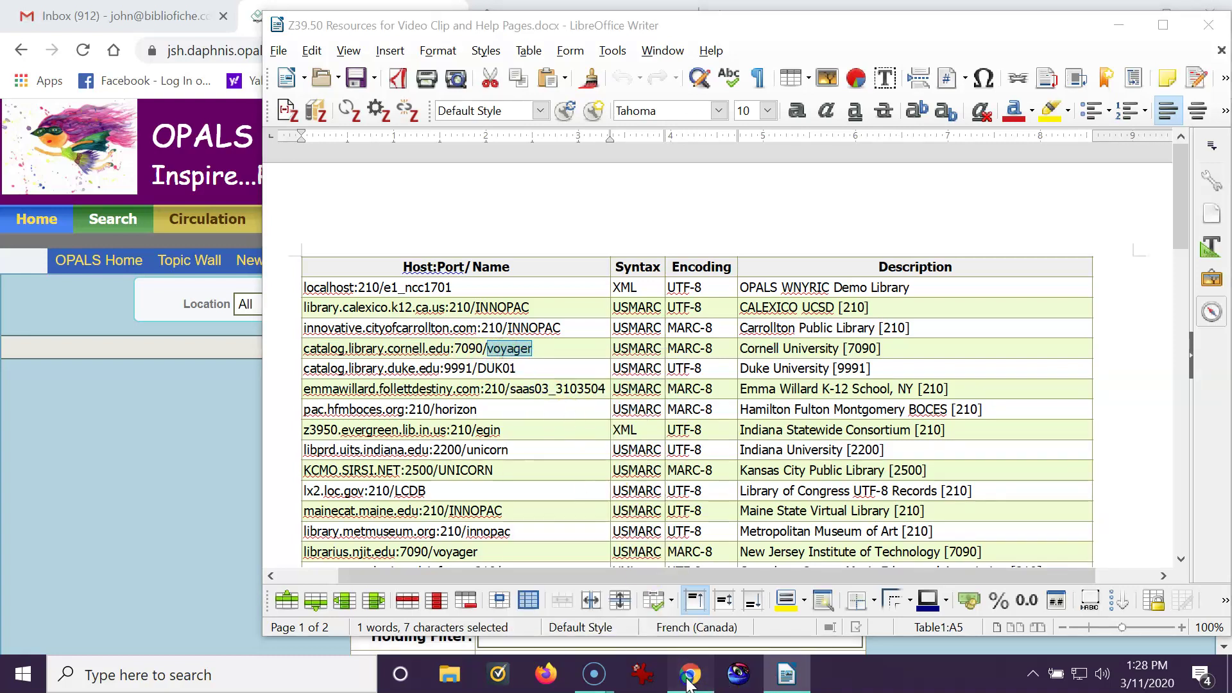
click(516, 418)
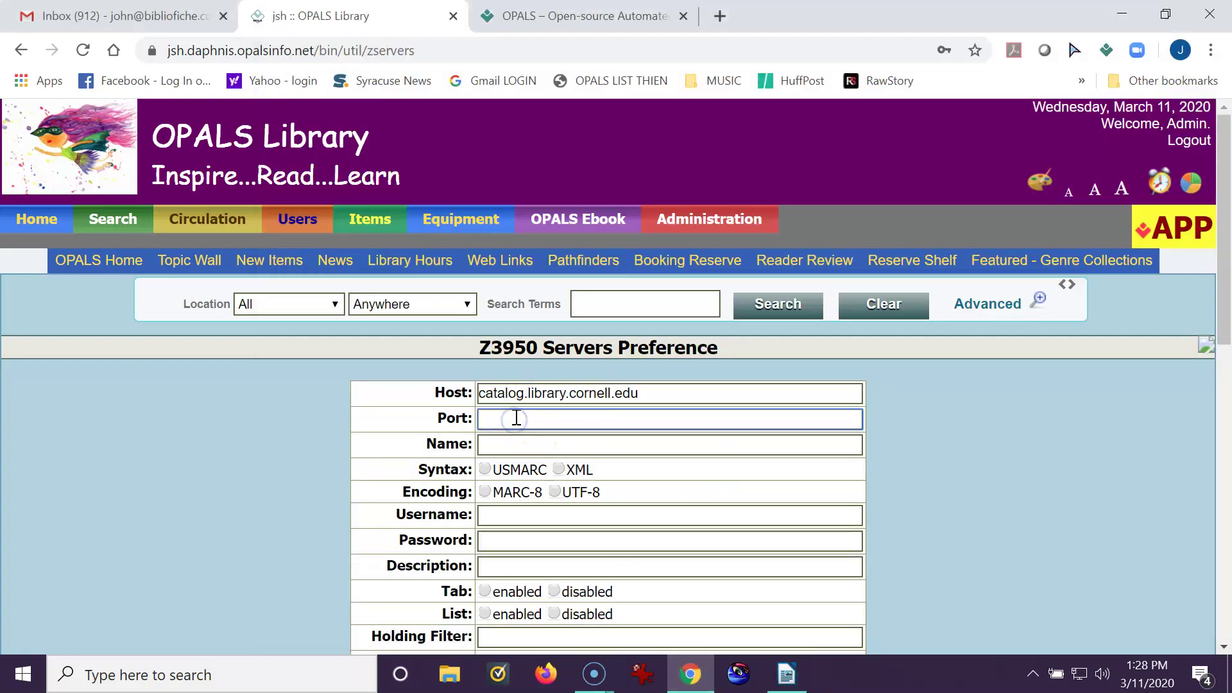
text(7090)
click(516, 445)
right_click(516, 447)
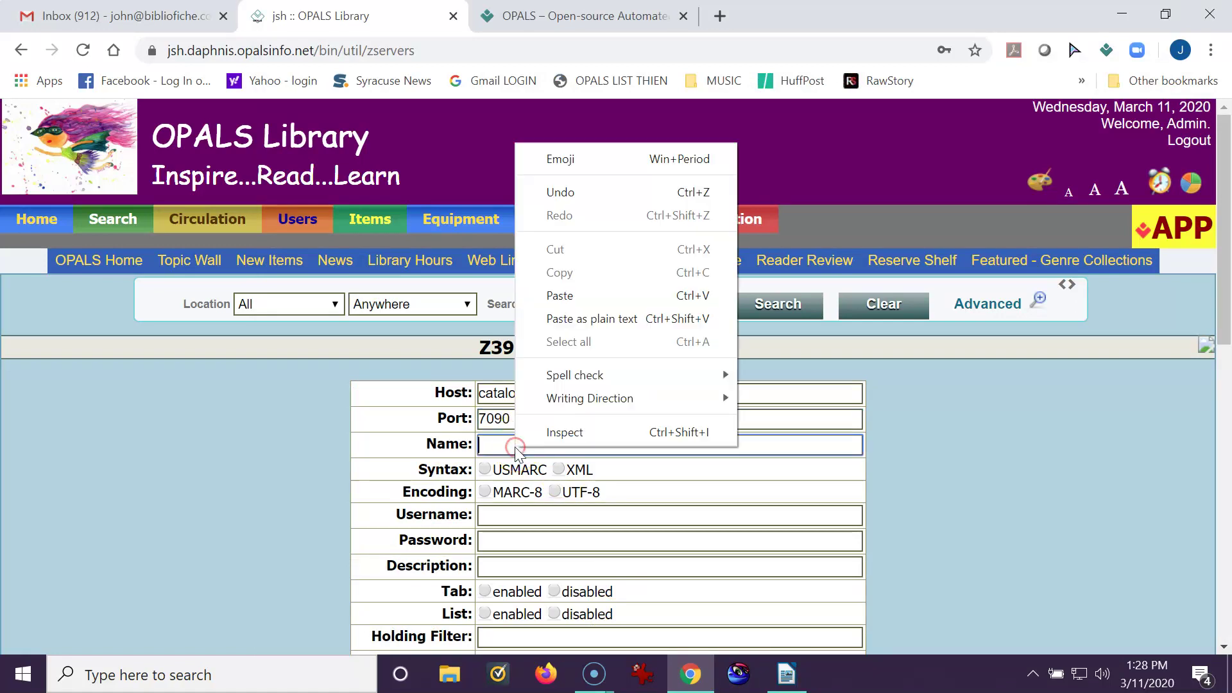
click(530, 296)
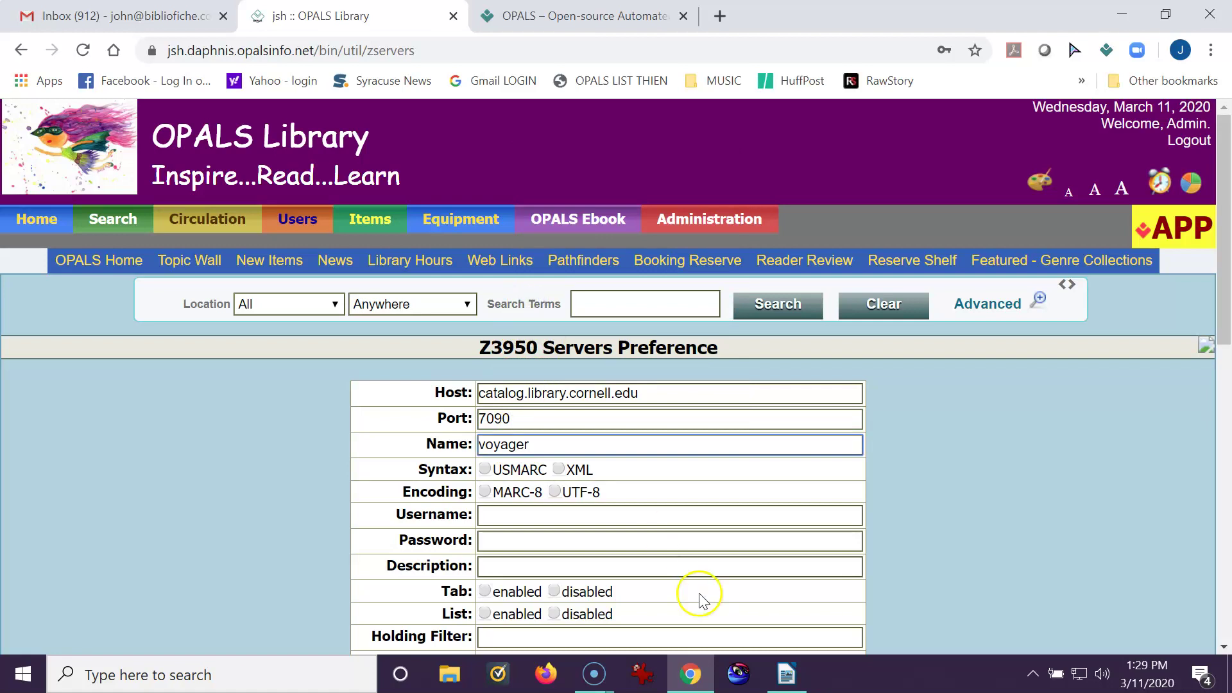
Choose USMARC and MARC-8, and paste 'Cornell University' from the table as the description.
click(787, 675)
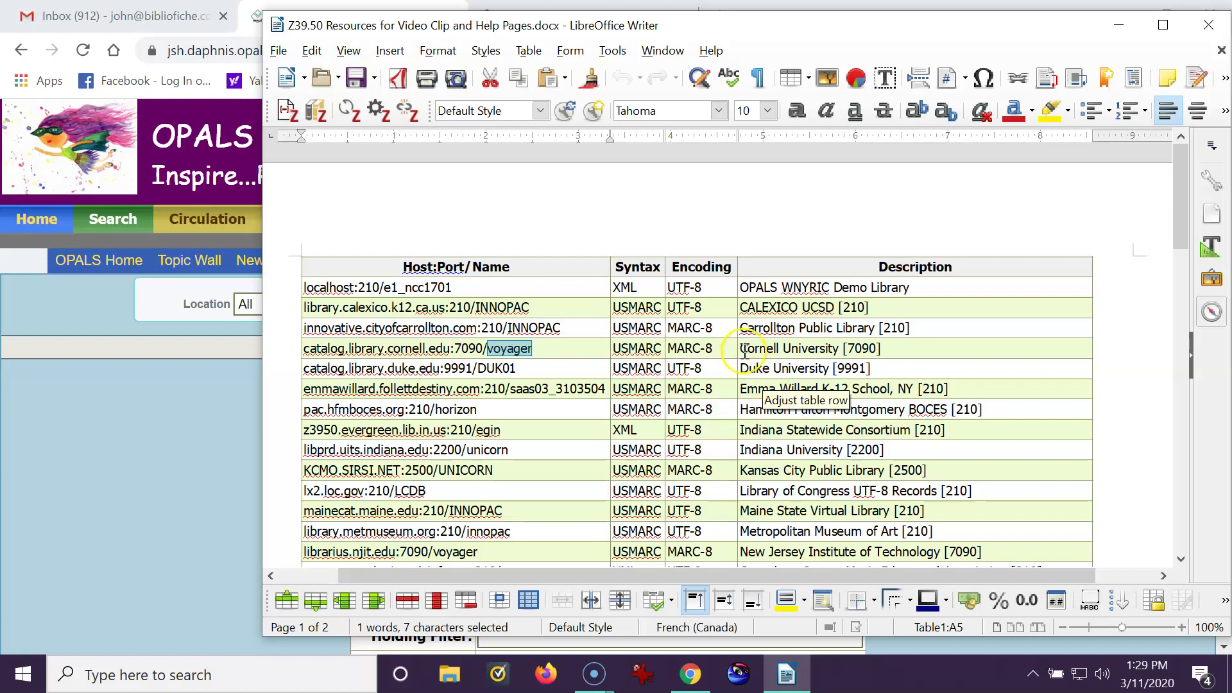
drag(740, 348, 834, 346)
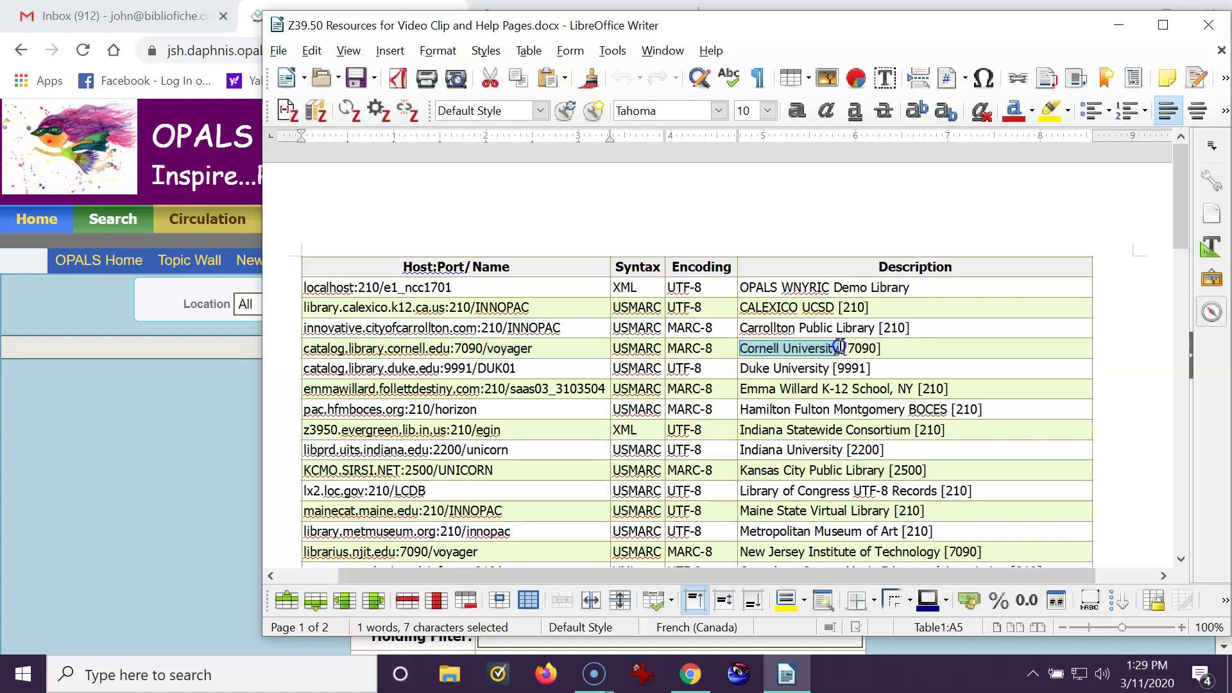
right_click(801, 351)
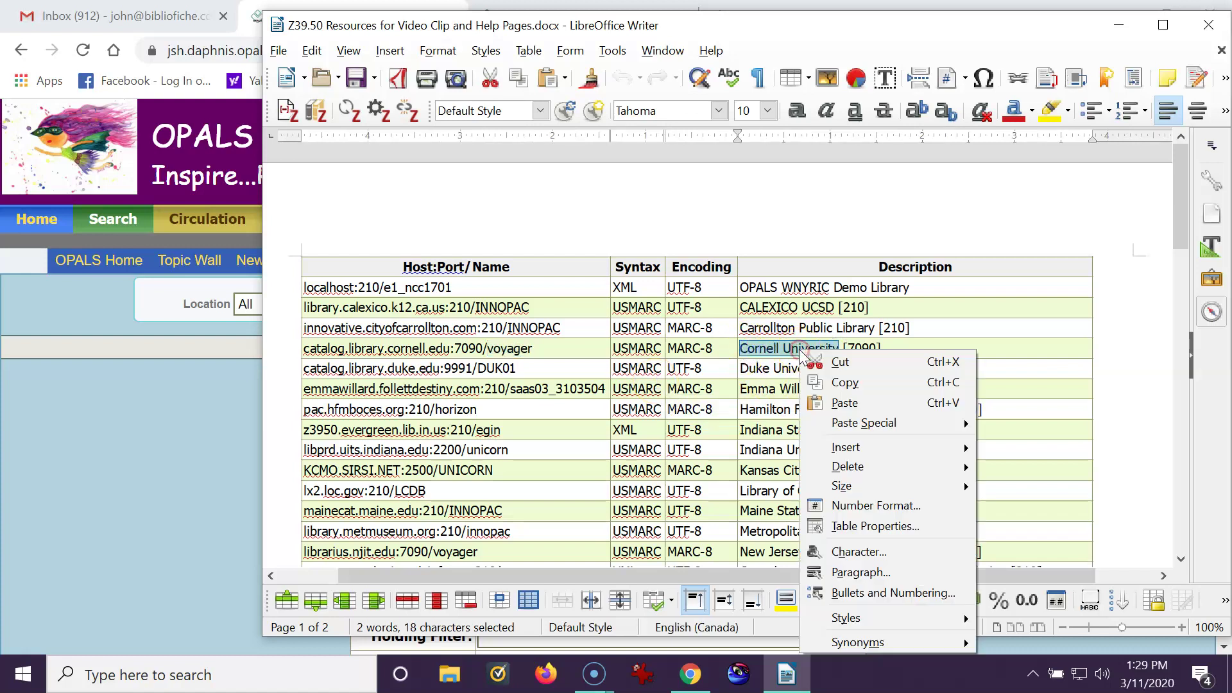
click(837, 382)
click(1133, 29)
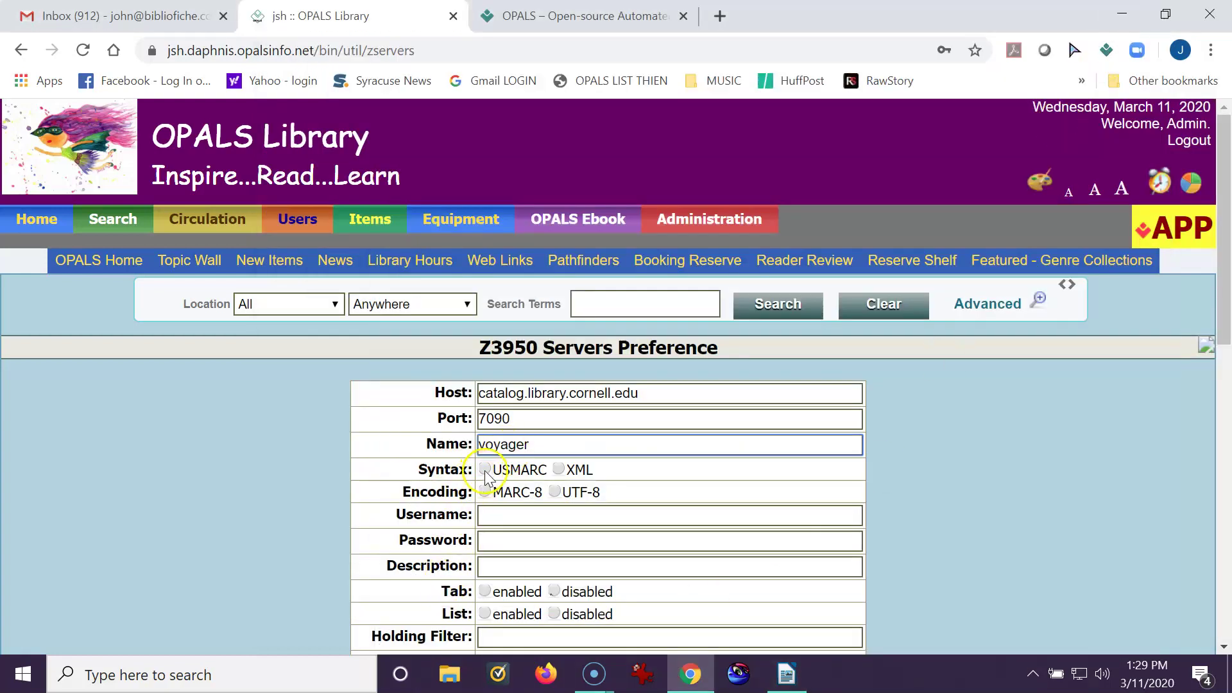
click(485, 469)
click(484, 492)
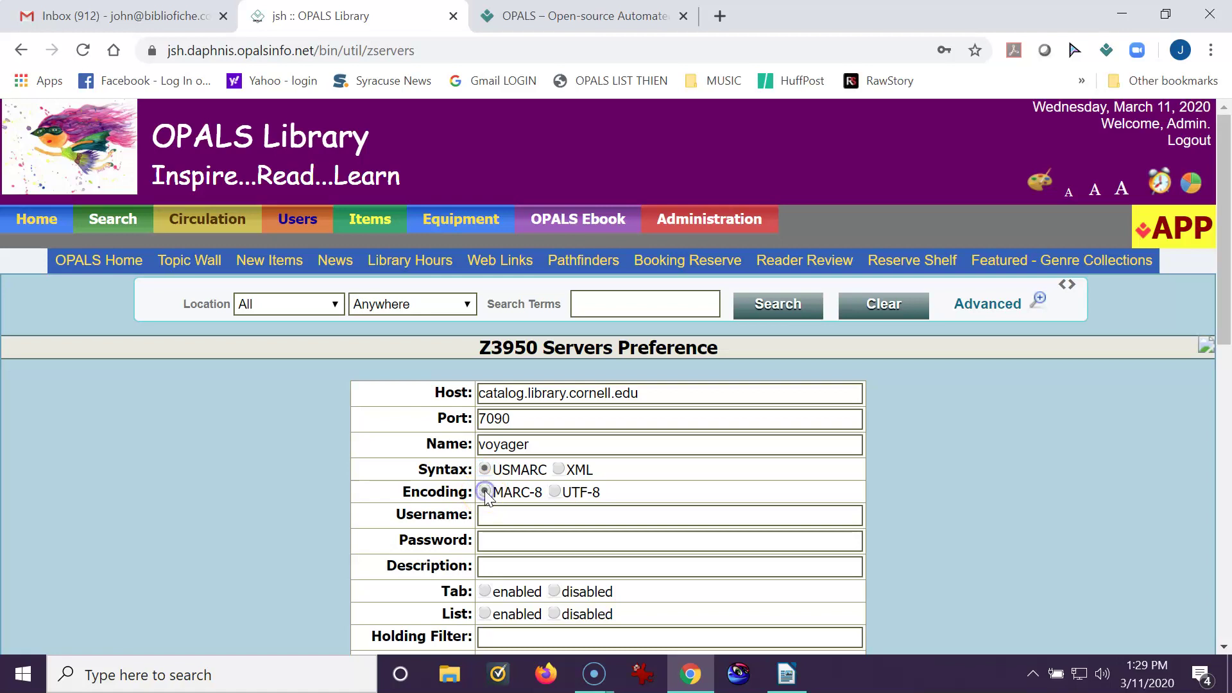
click(486, 567)
right_click(487, 568)
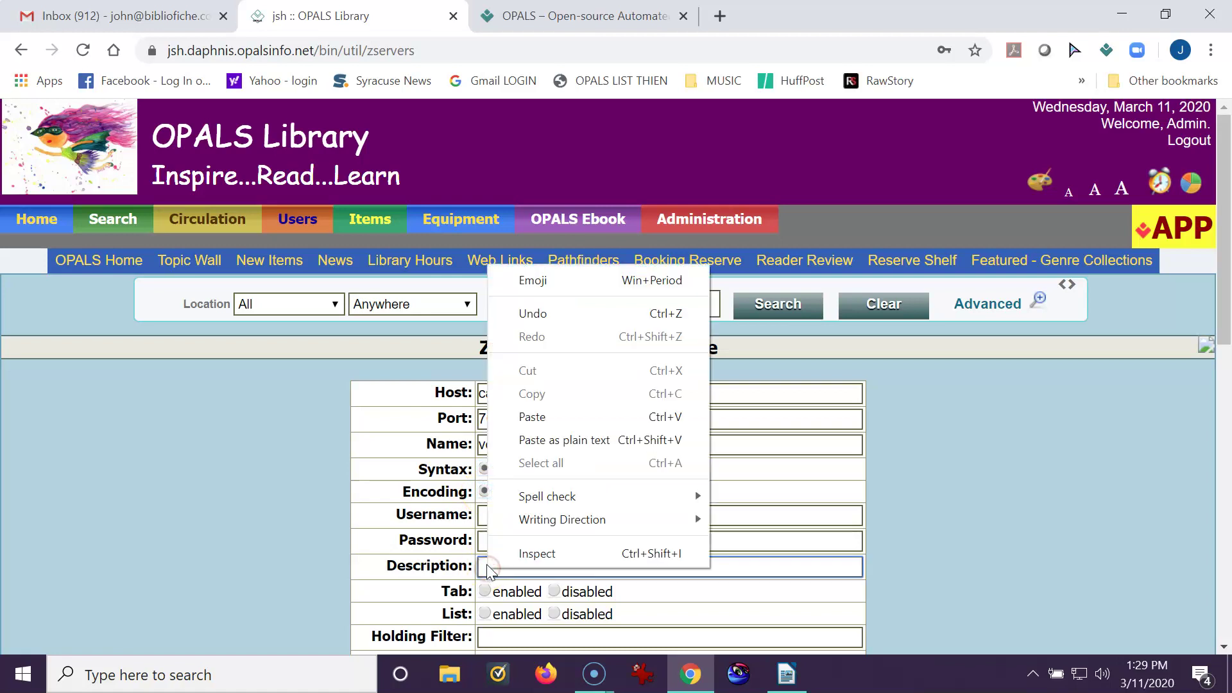
click(532, 417)
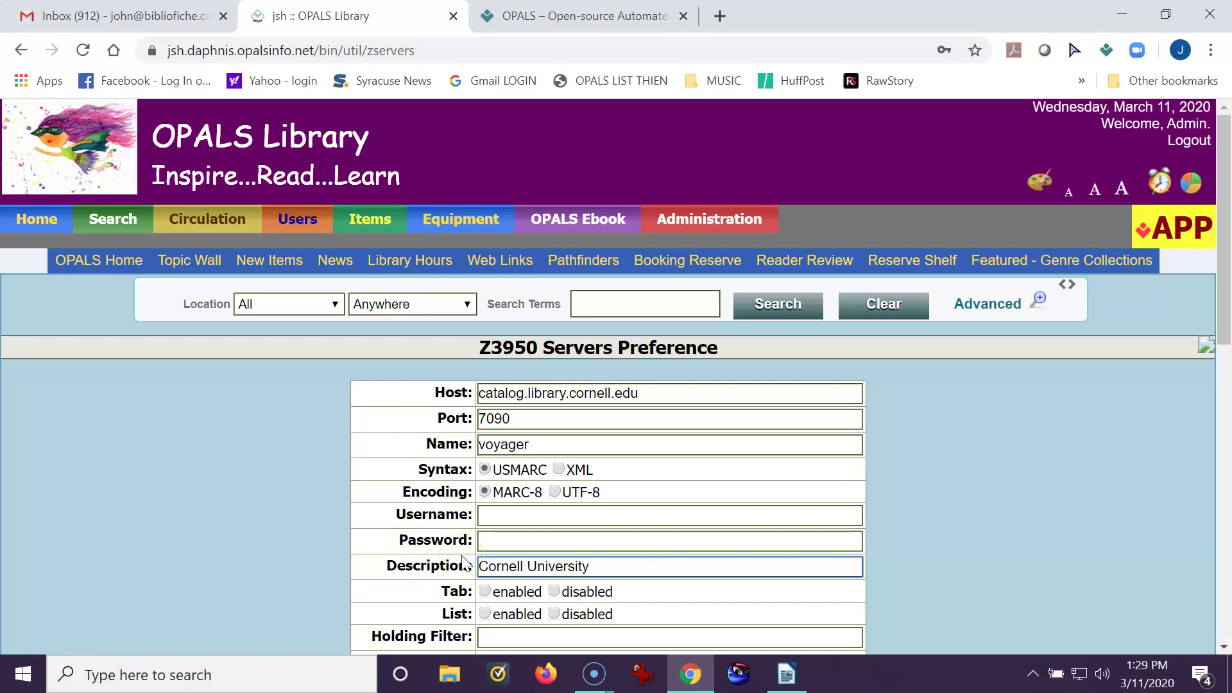
On the Cornell server form, choose Tab disabled, List enabled, and Circulation Data and Student ILL disabled.
scroll(365, 385, down, 2)
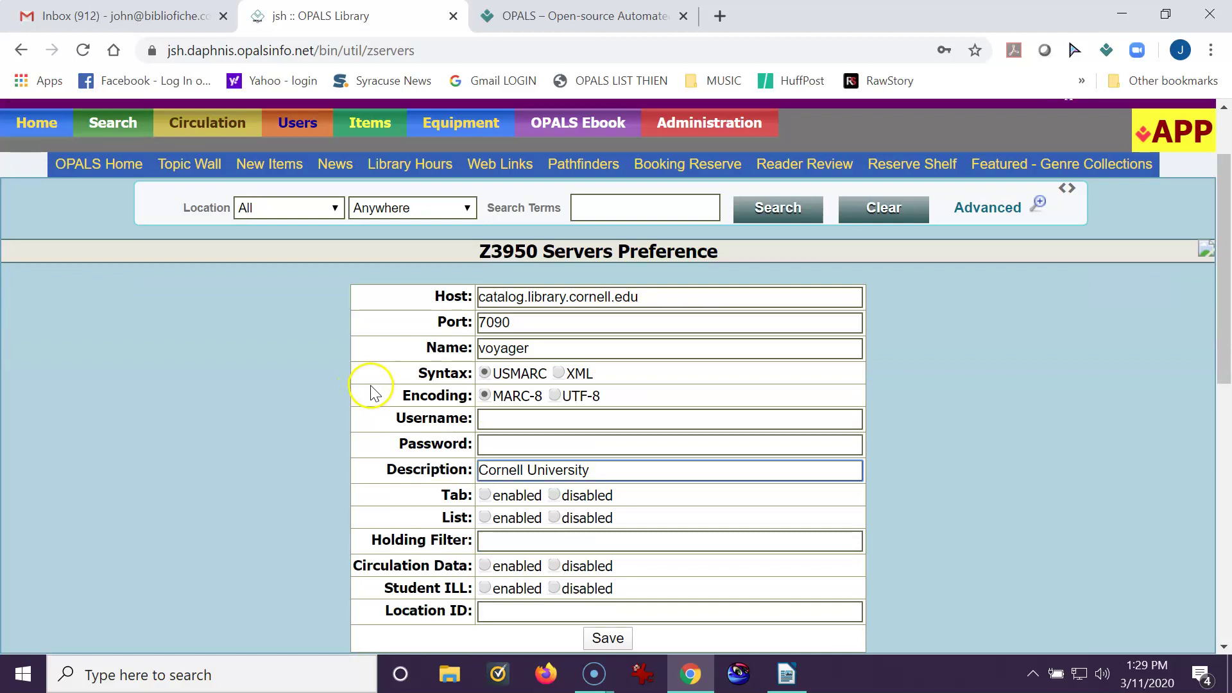
scroll(370, 386, down, 1)
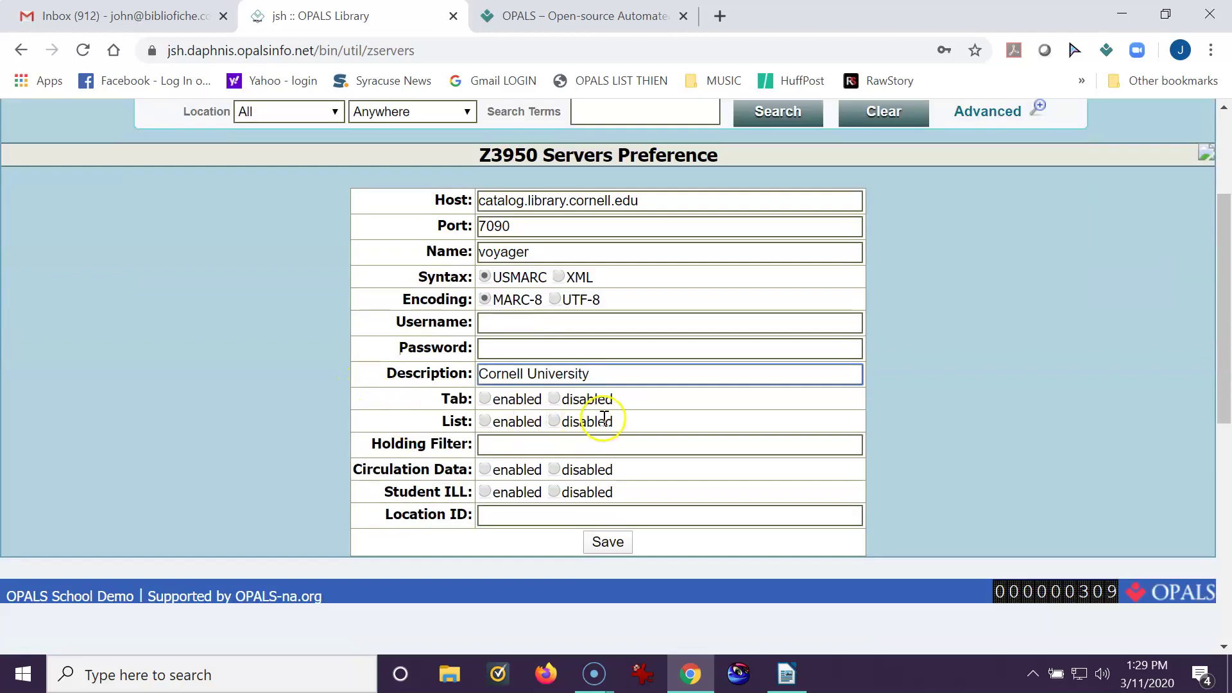
click(554, 400)
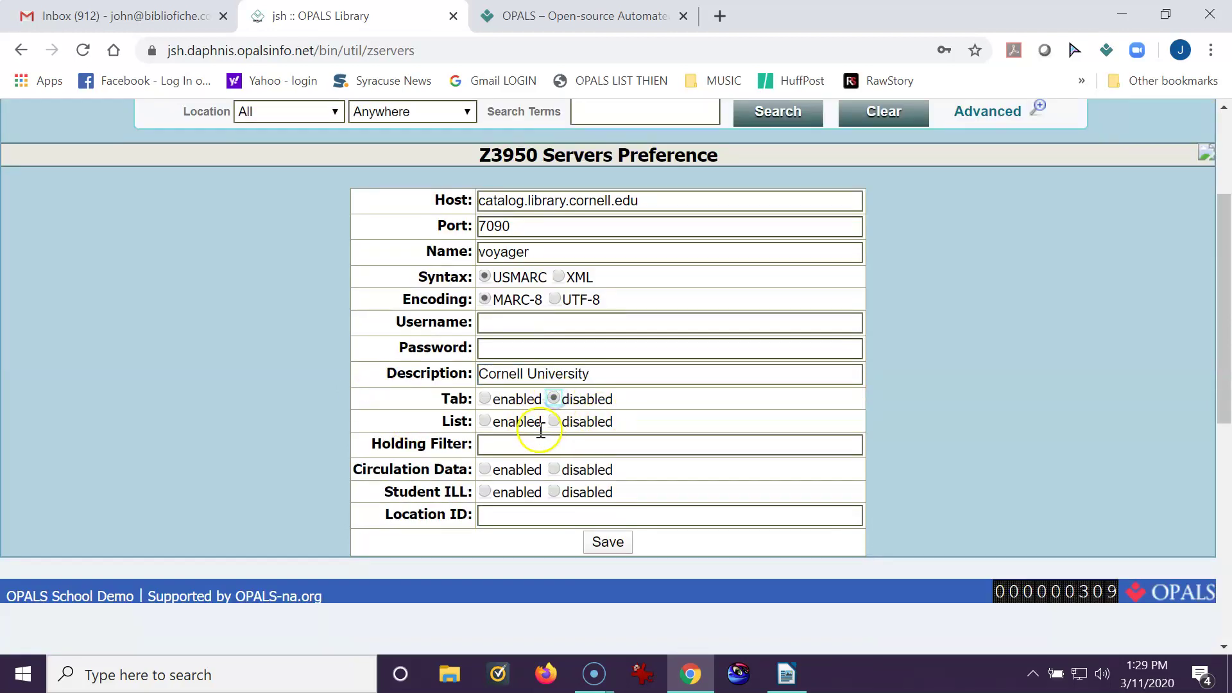
click(485, 422)
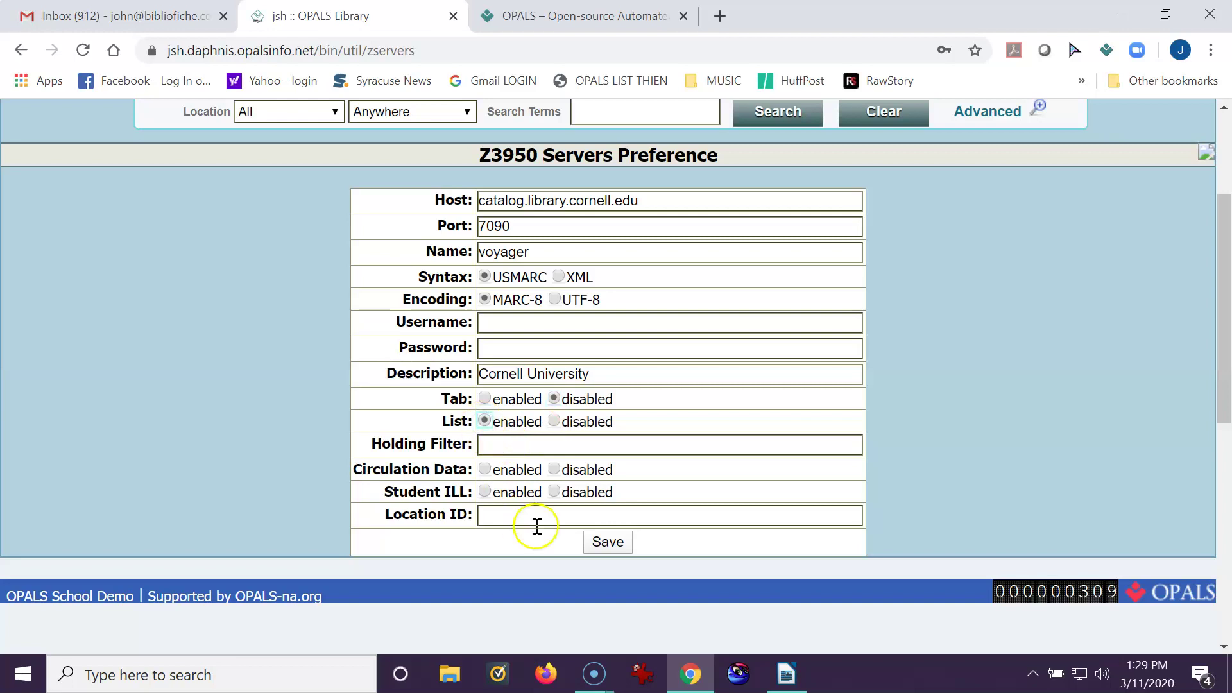
click(555, 469)
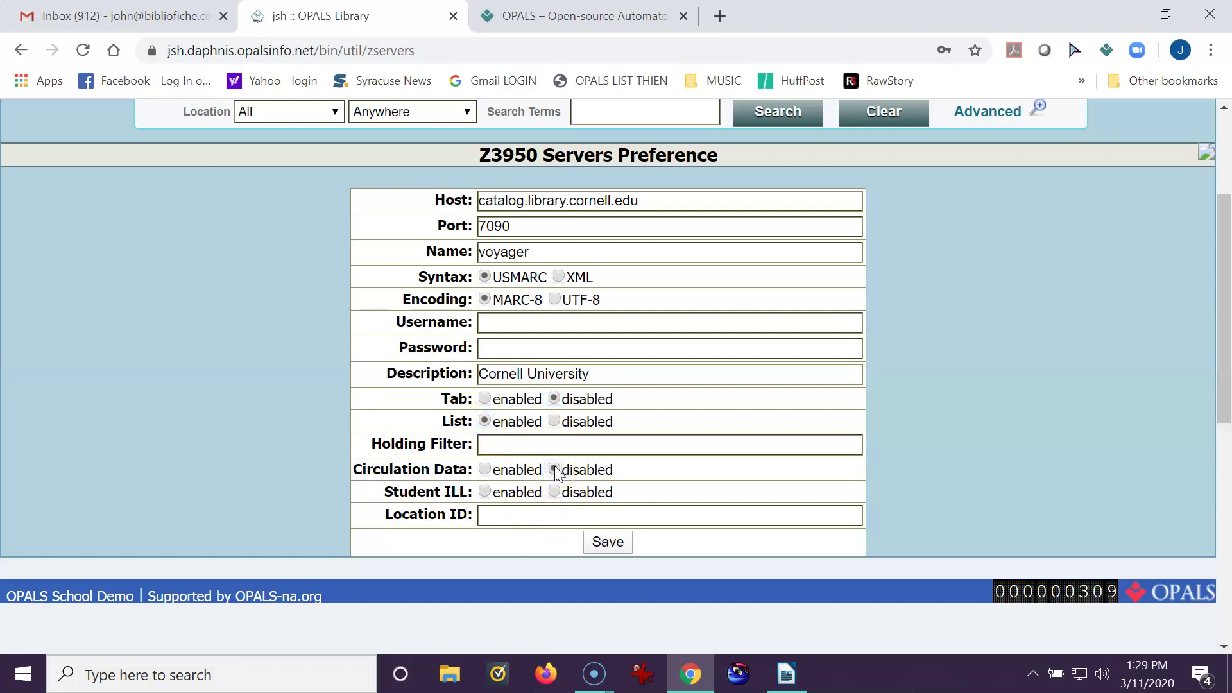
click(554, 492)
drag(406, 321, 439, 343)
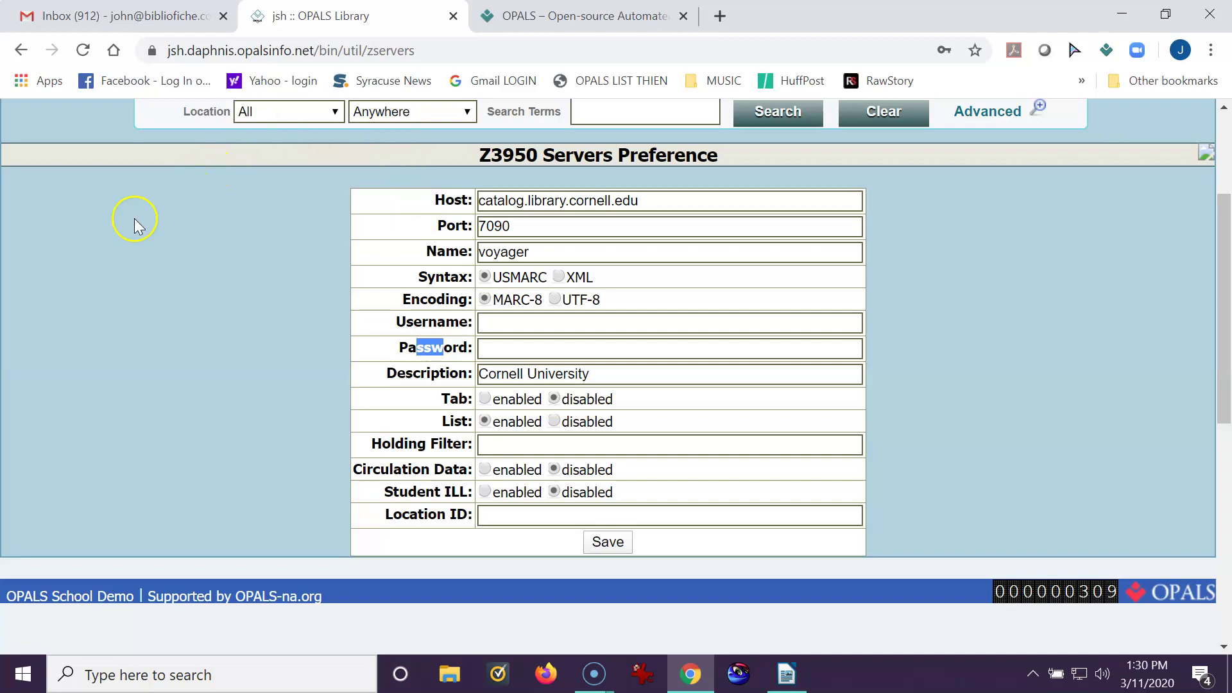
click(129, 265)
Save the Cornell University server entry to the Z3950 Servers list.
click(614, 543)
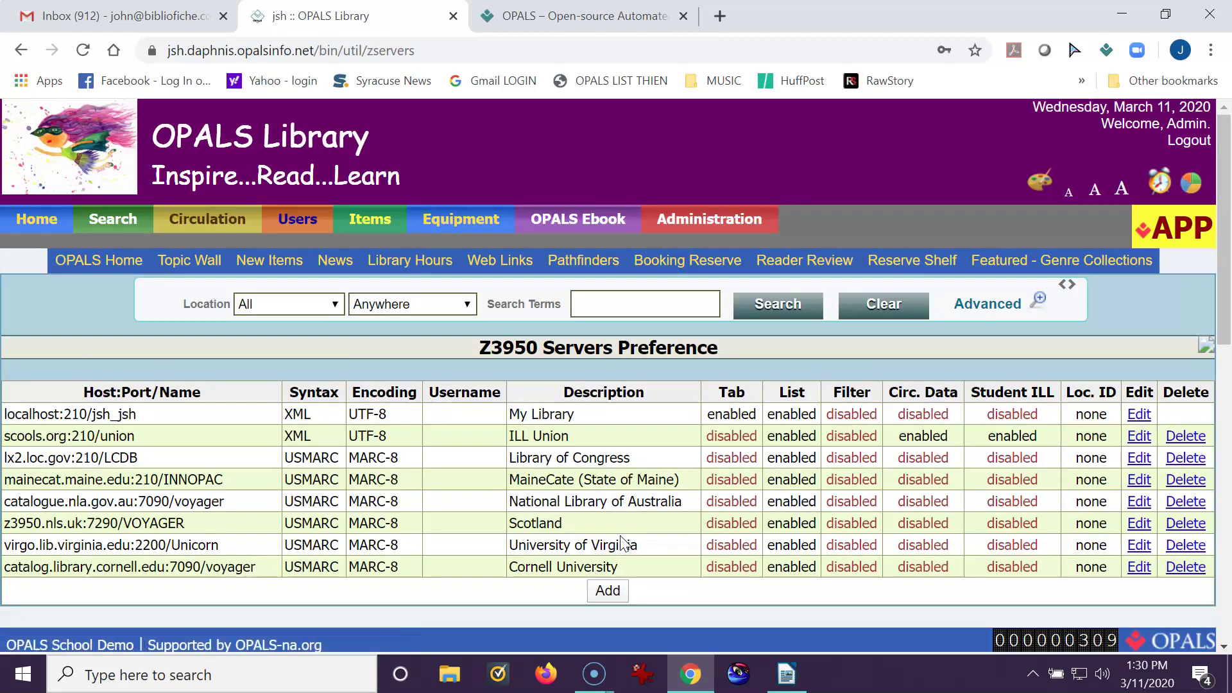
click(608, 550)
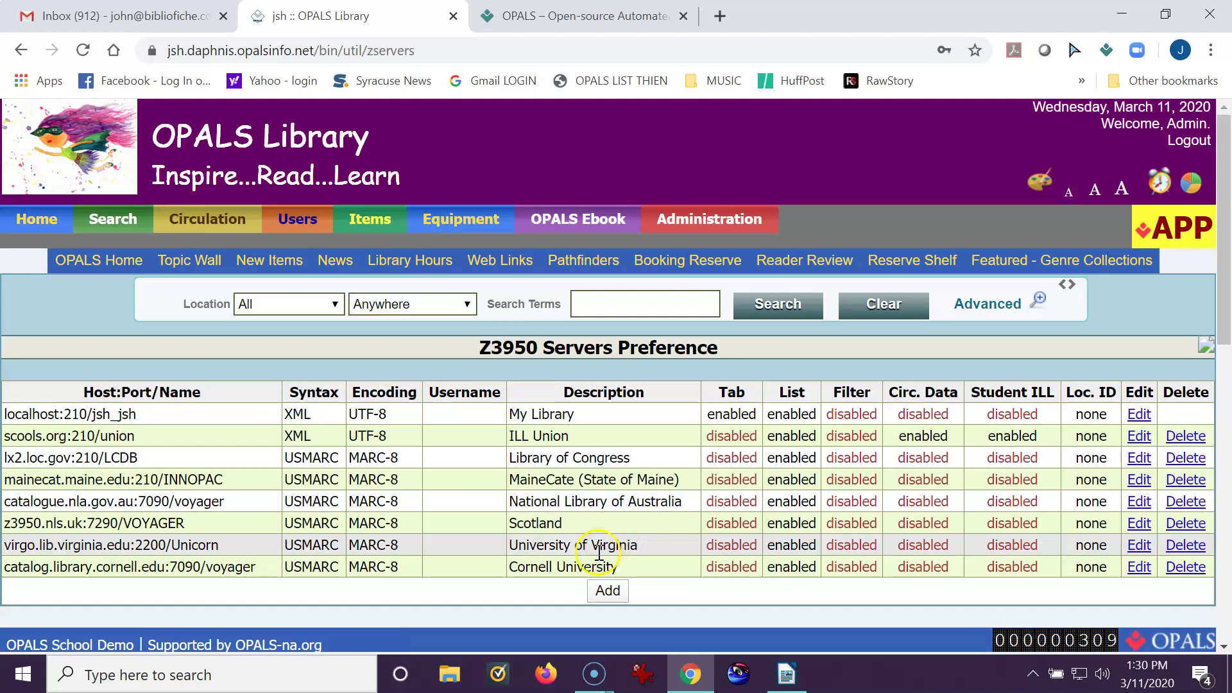
Search Cornell University for 'solar' in Items > Z-Import, returning 9929 records.
click(361, 215)
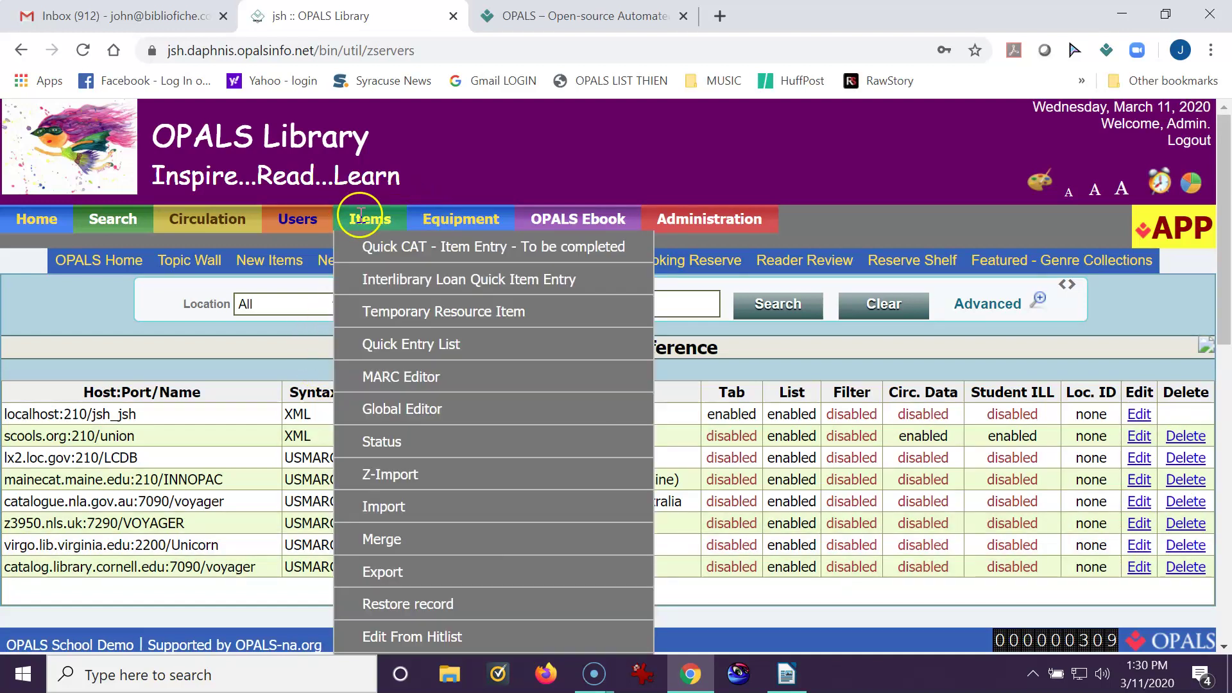
click(385, 475)
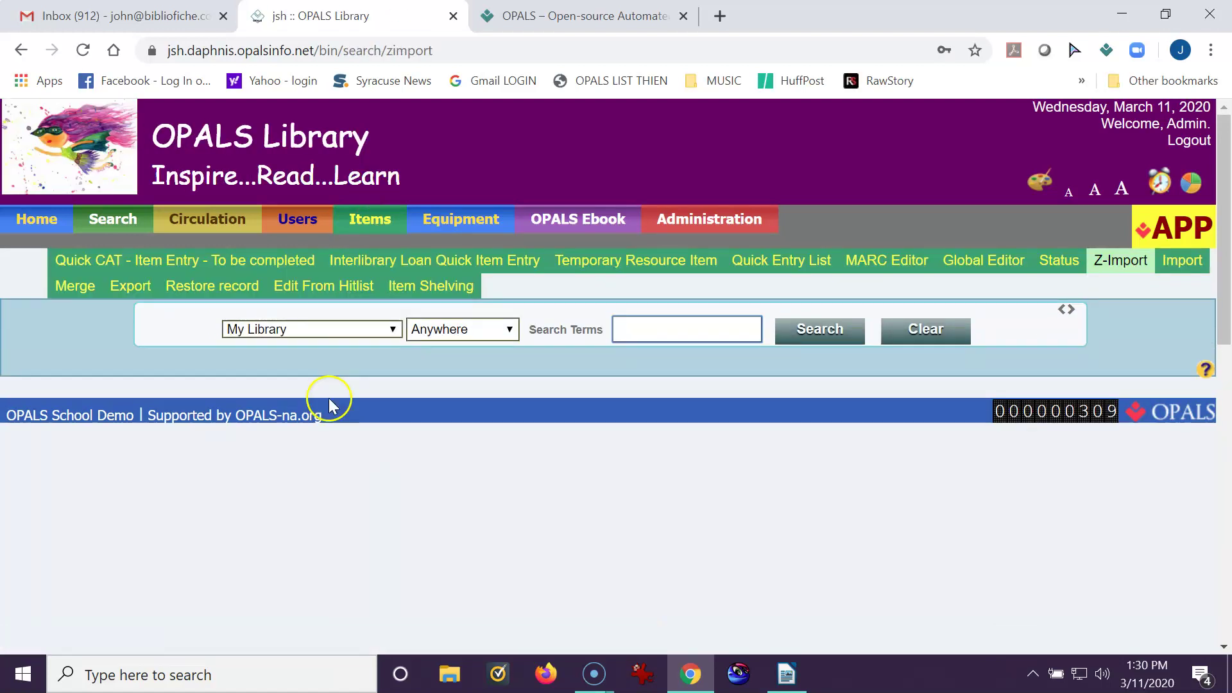
click(323, 318)
click(326, 333)
click(286, 456)
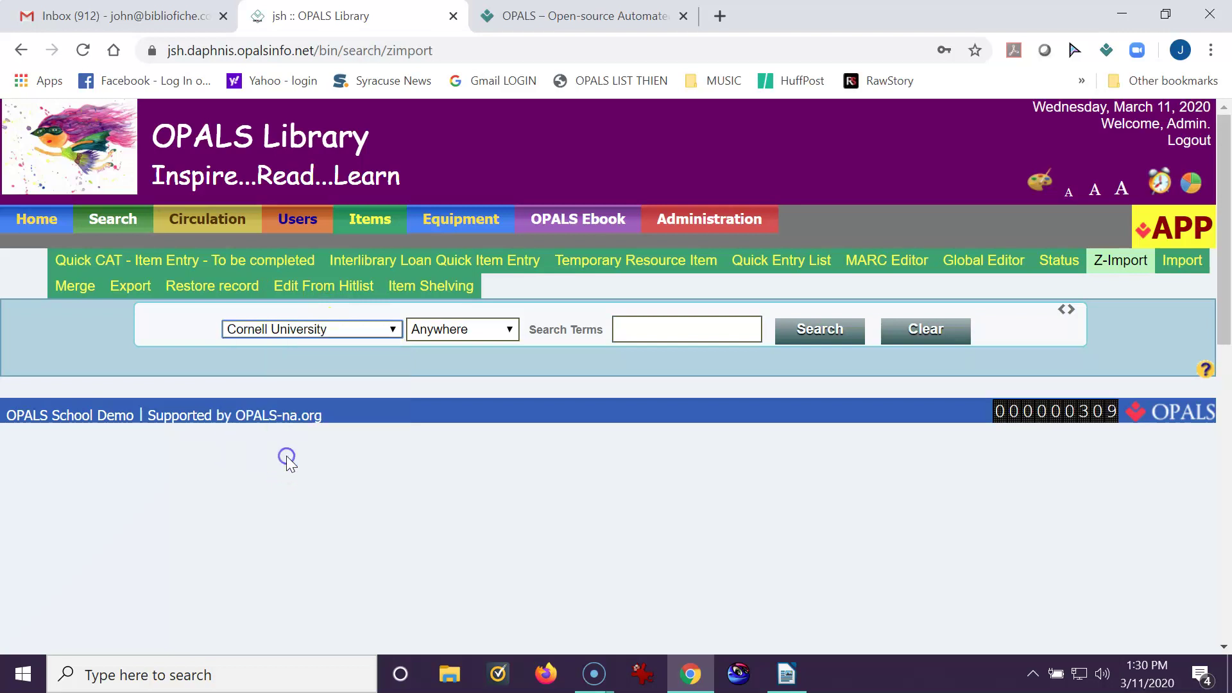
click(675, 327)
text(so)
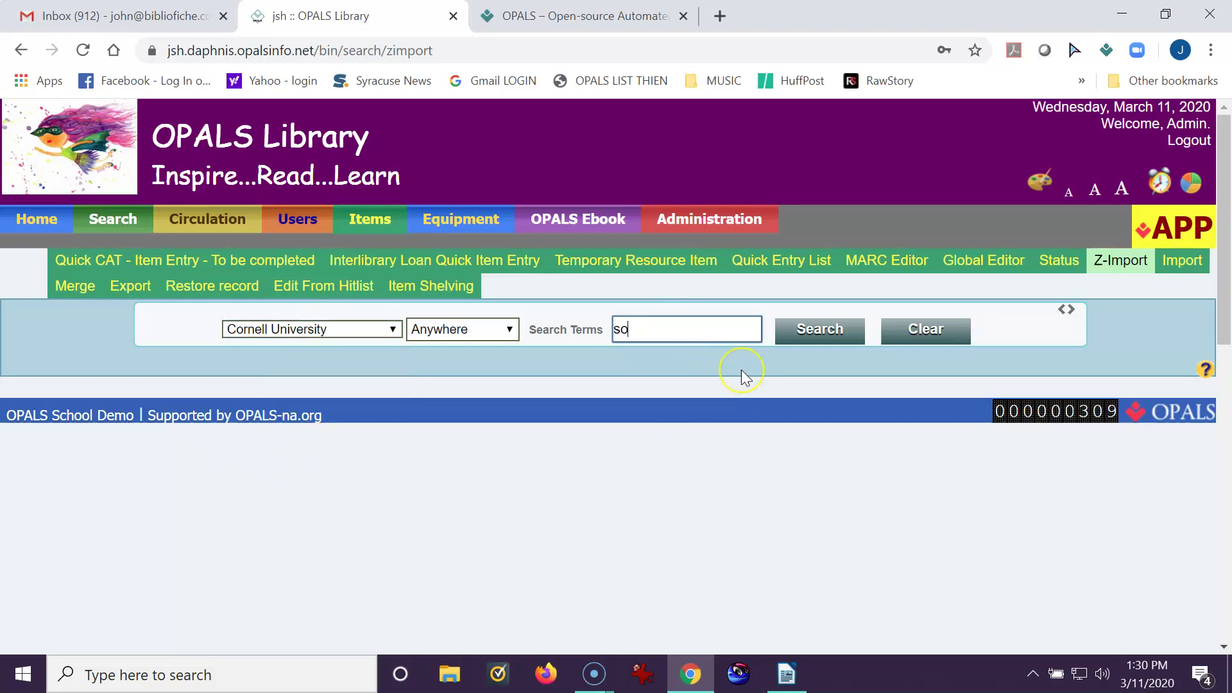
text(lar)
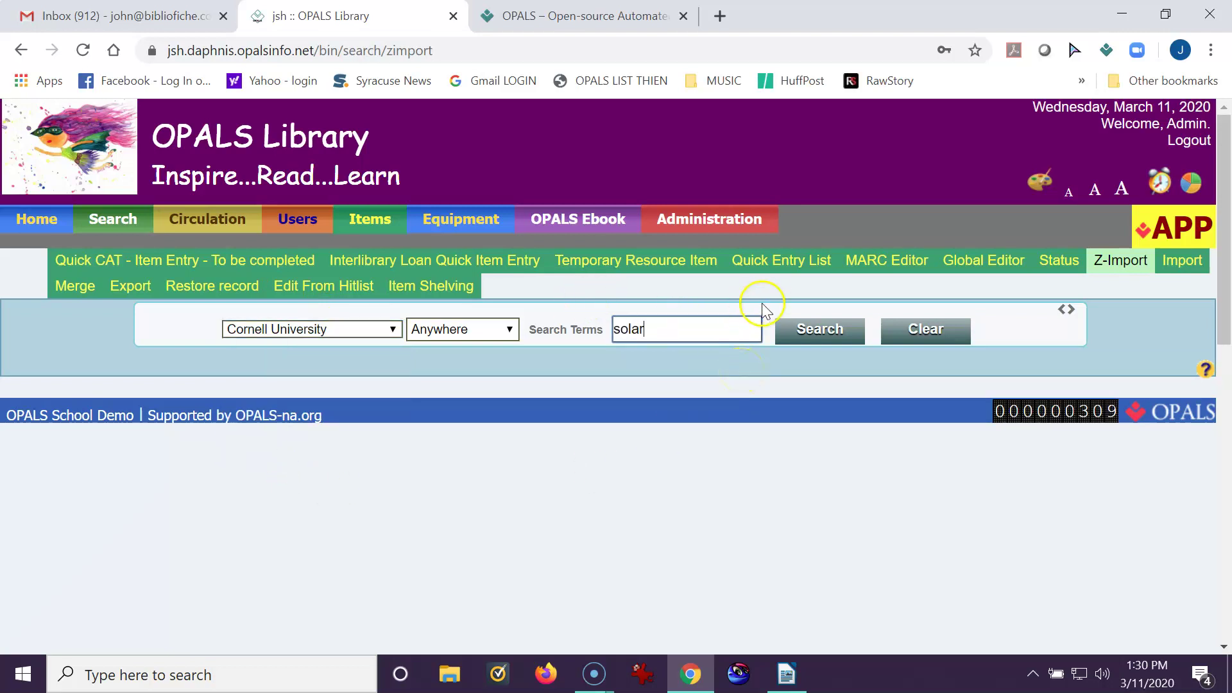
click(798, 330)
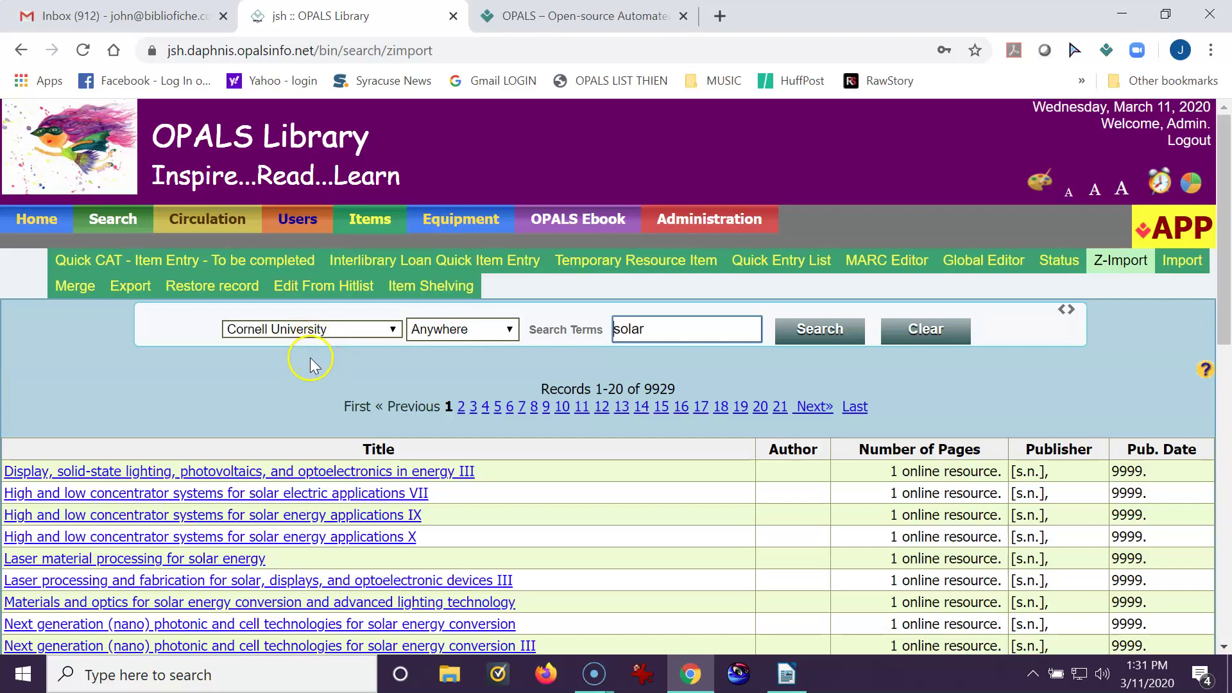
click(453, 359)
click(491, 373)
click(515, 331)
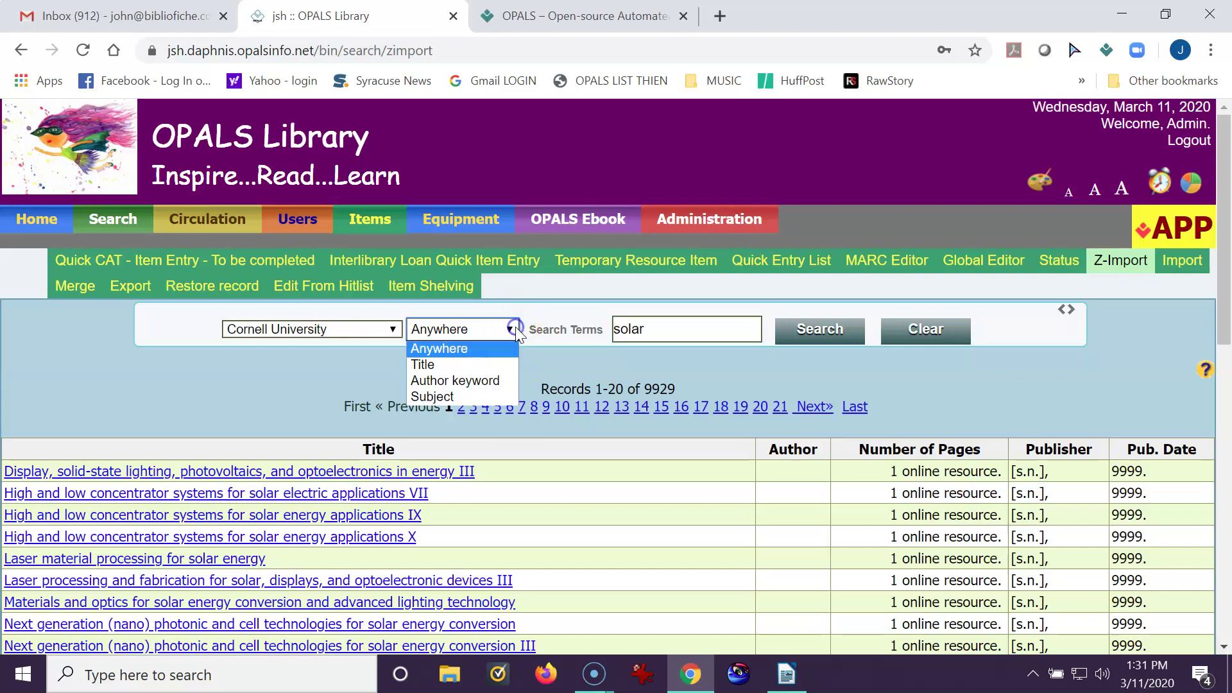
click(468, 366)
click(542, 364)
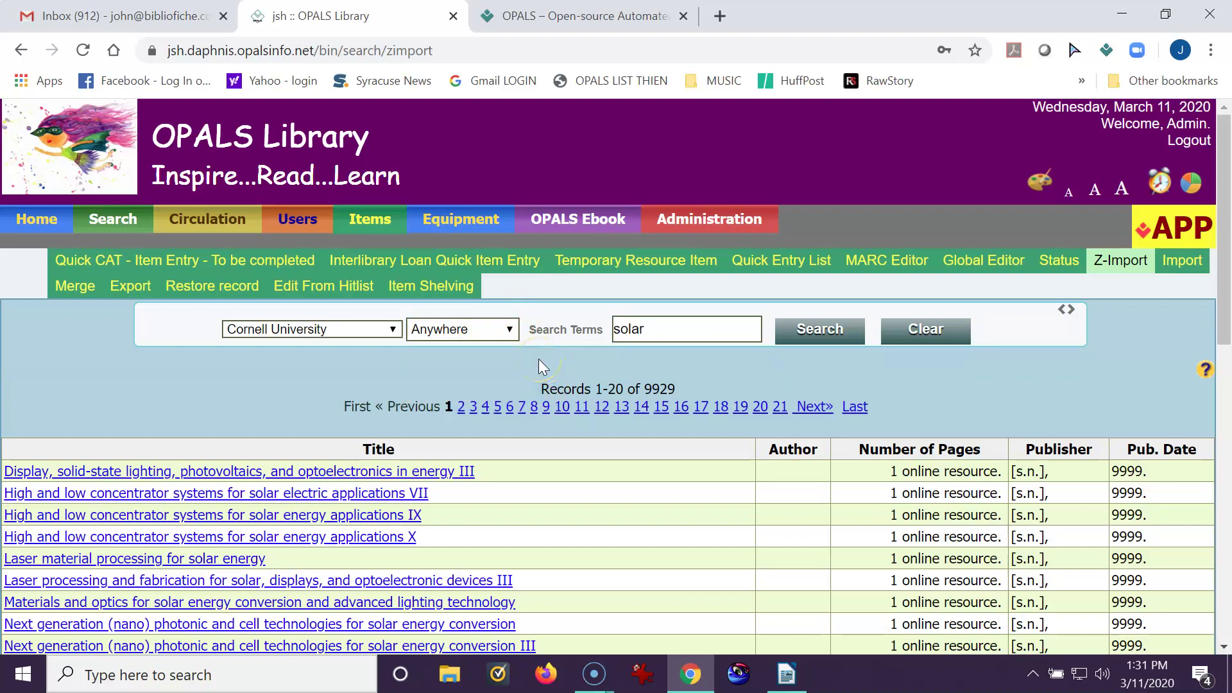
click(506, 345)
Return to Administration > Preferences > Z39.50 Servers for a blank entry form.
click(700, 220)
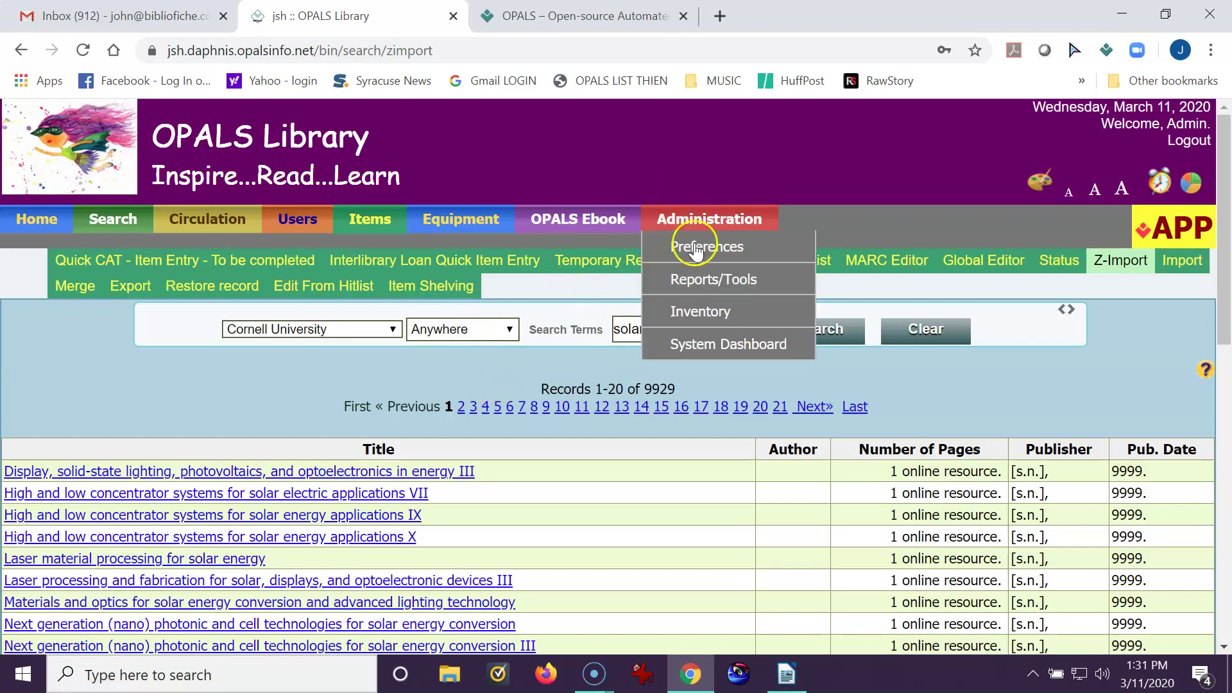
click(698, 254)
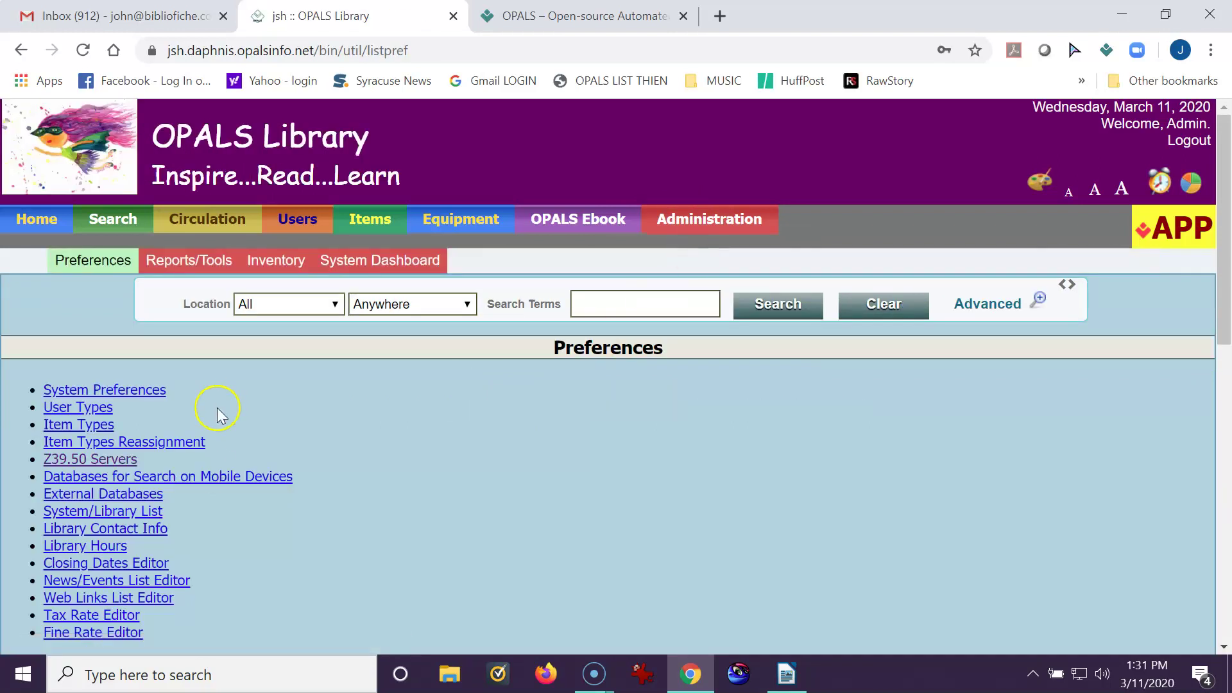
click(113, 464)
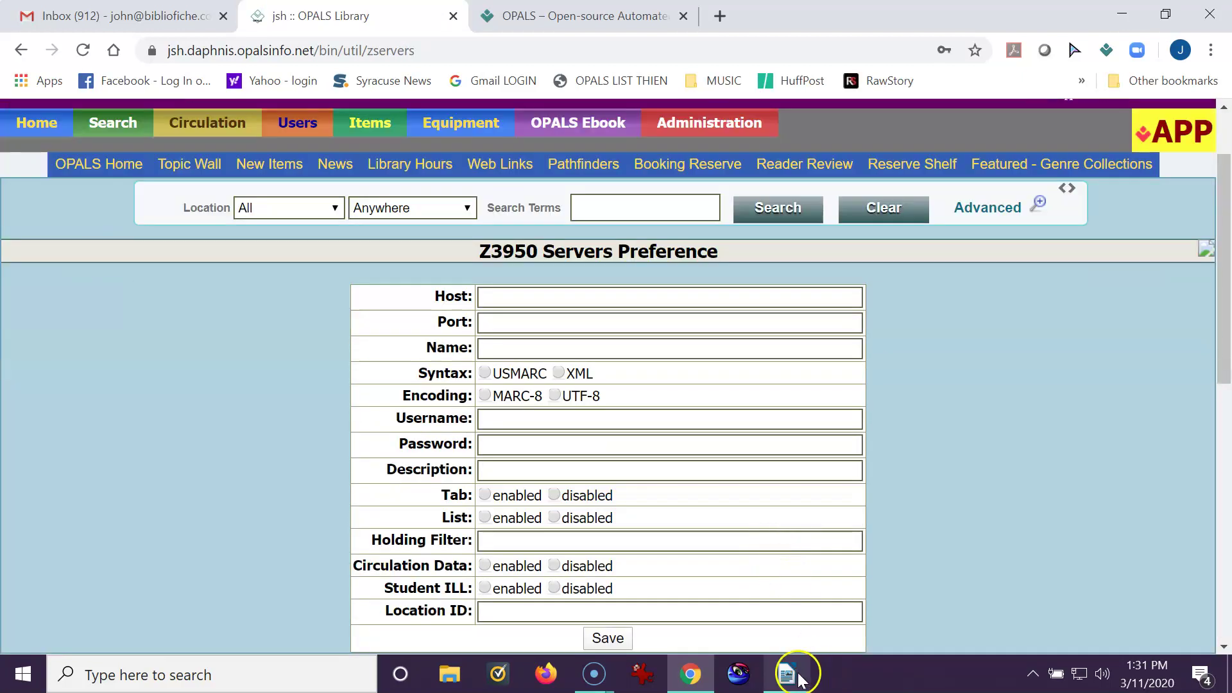
Copy the Sitka host address sitka.z3950.libraries.coop from the Writer resources table.
click(788, 673)
scroll(892, 393, down, 5)
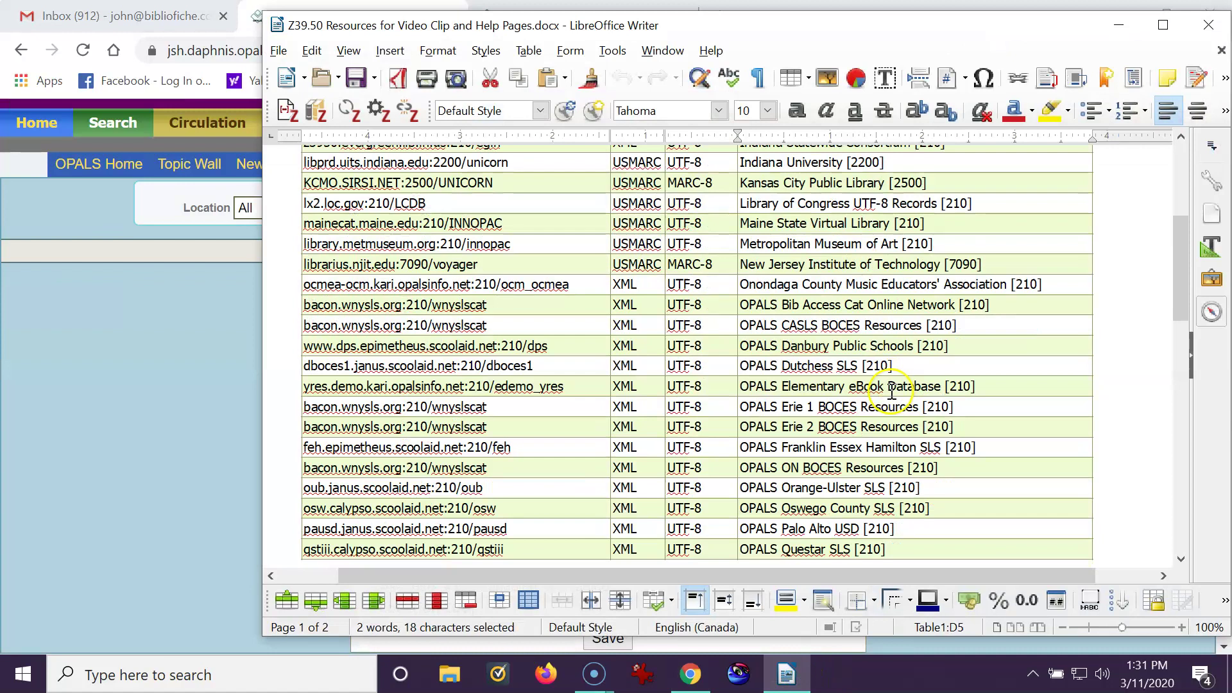
scroll(892, 393, down, 15)
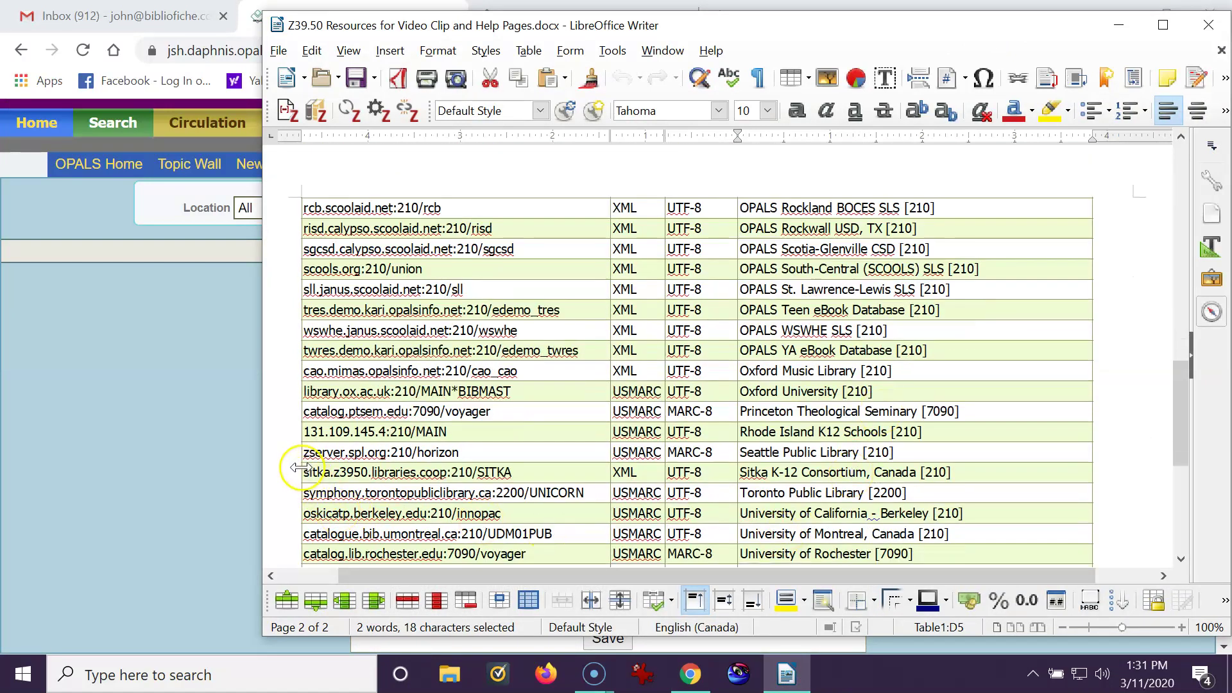
drag(304, 474, 446, 476)
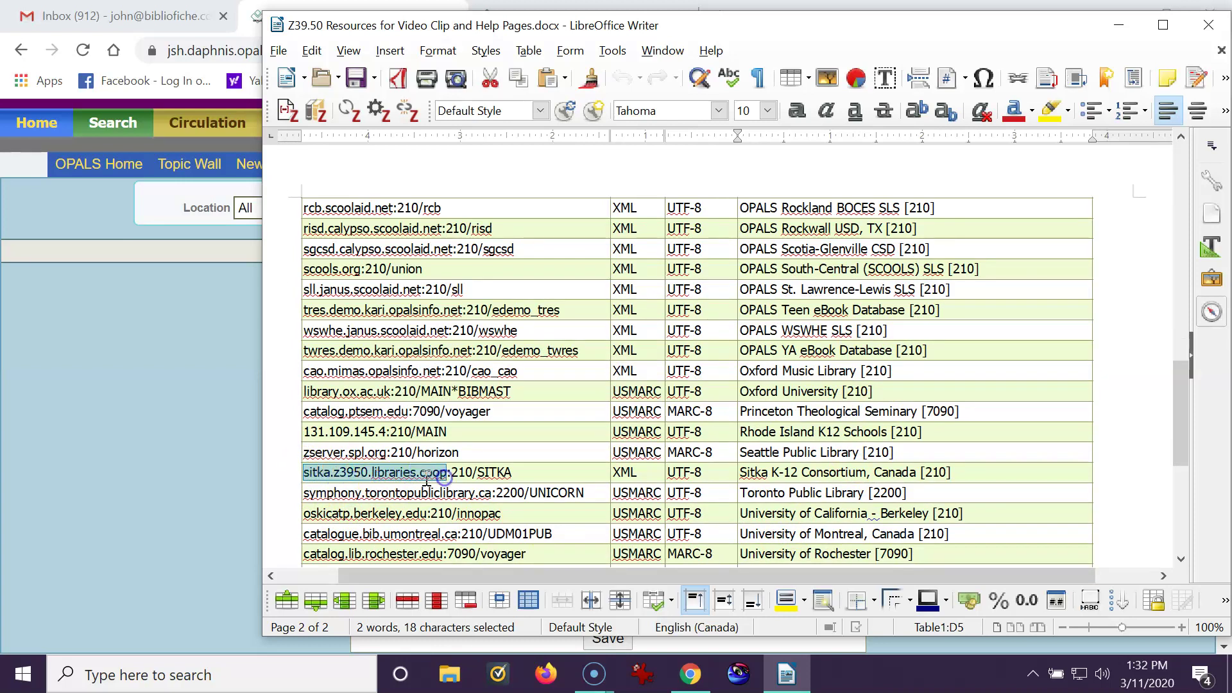
right_click(427, 476)
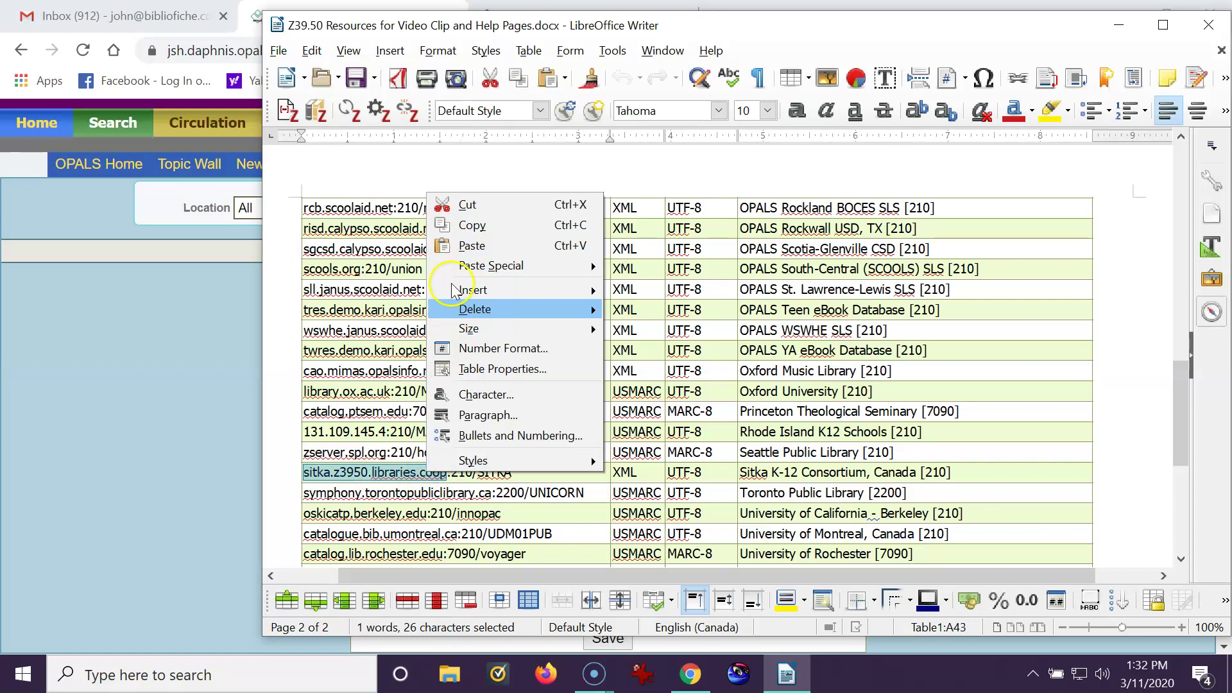
click(468, 225)
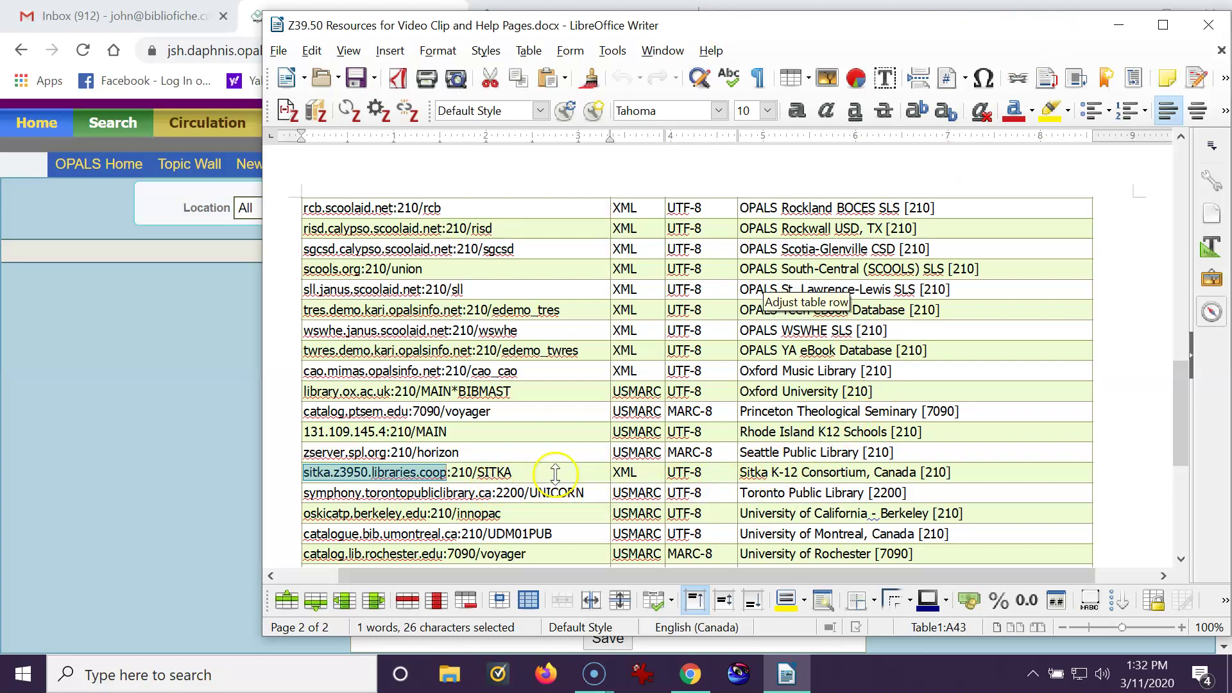
Fill the new OPALS server form with host sitka.z3950.libraries.coop, port 210 and name SITKA.
click(1119, 24)
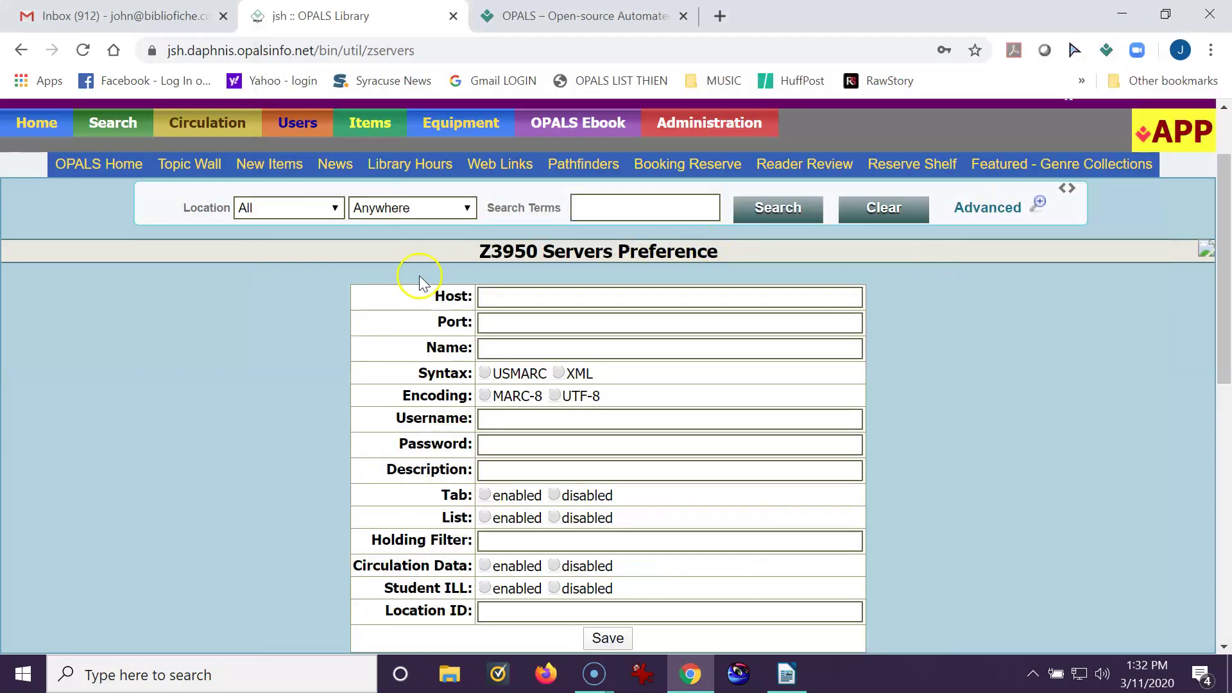
right_click(490, 296)
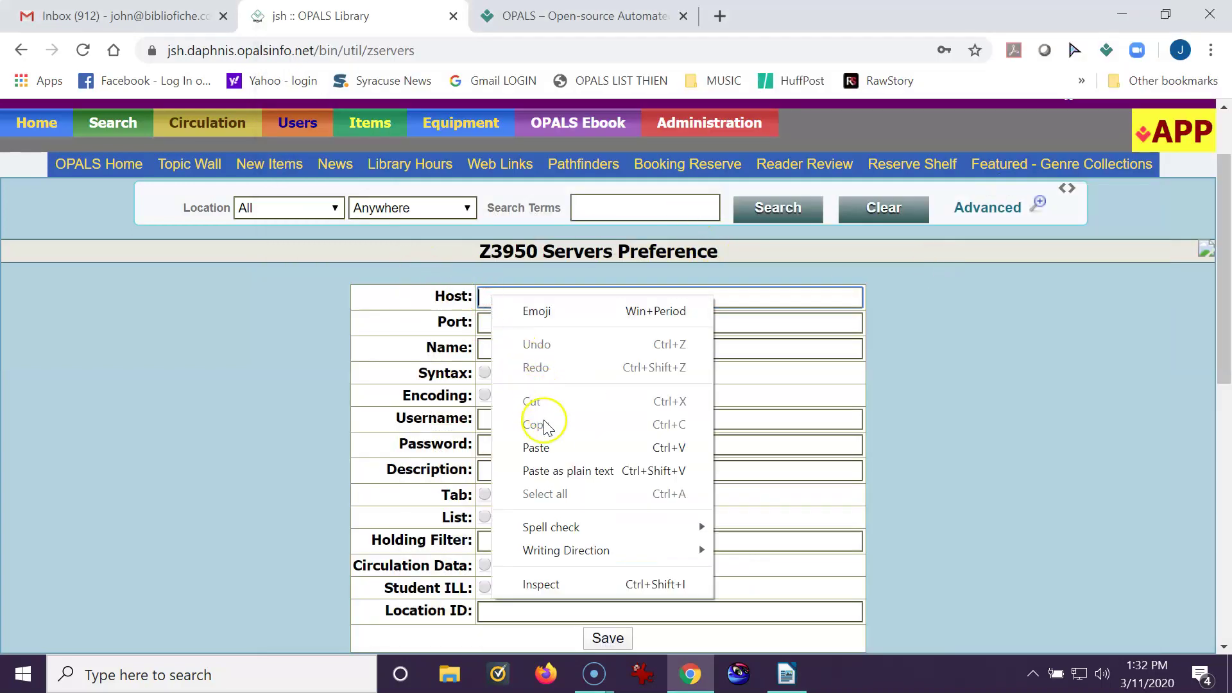
click(537, 447)
click(509, 325)
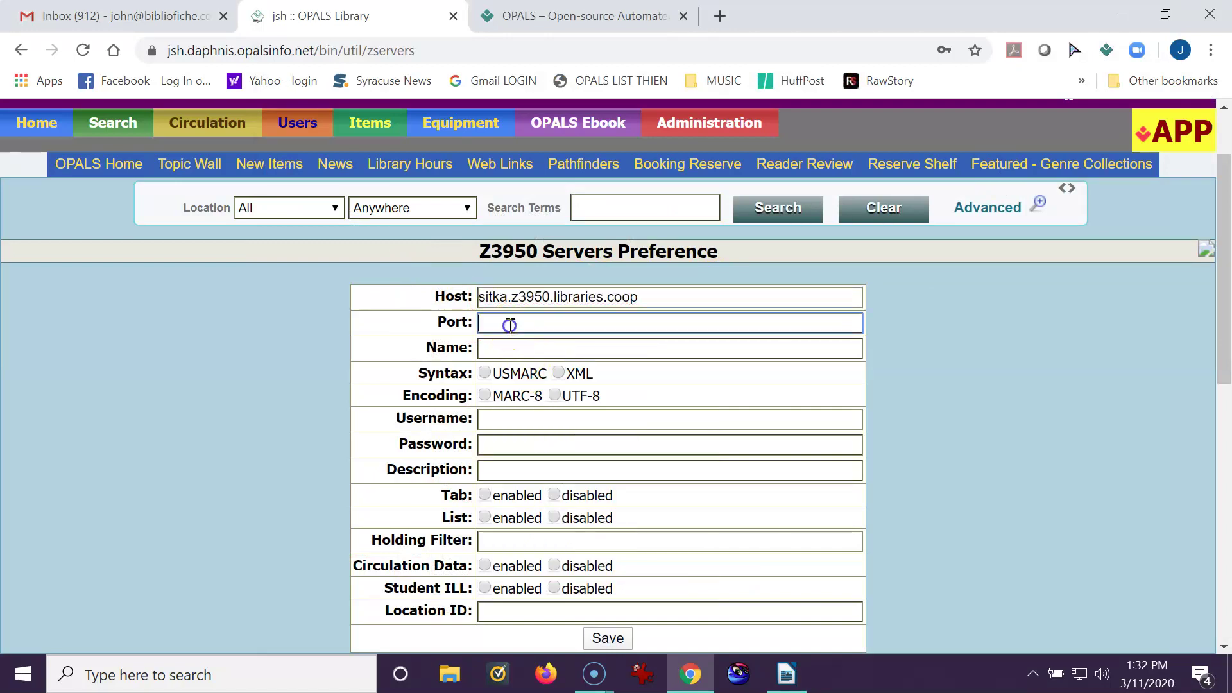
text(210)
click(501, 352)
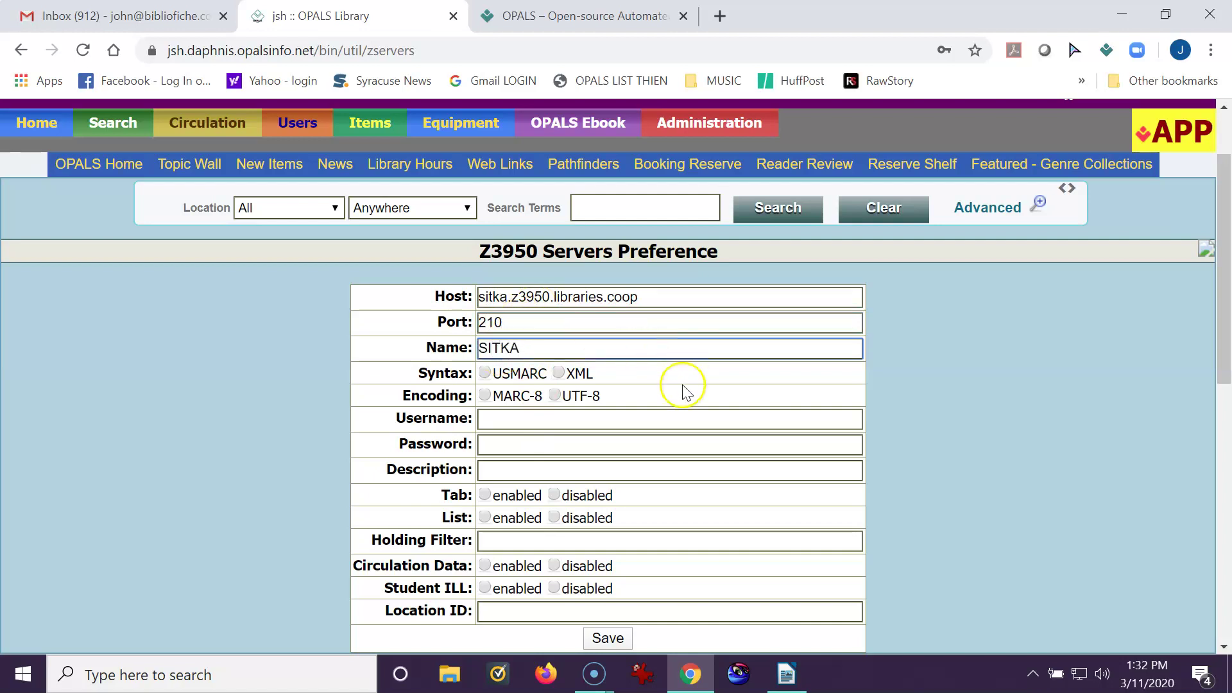
click(786, 681)
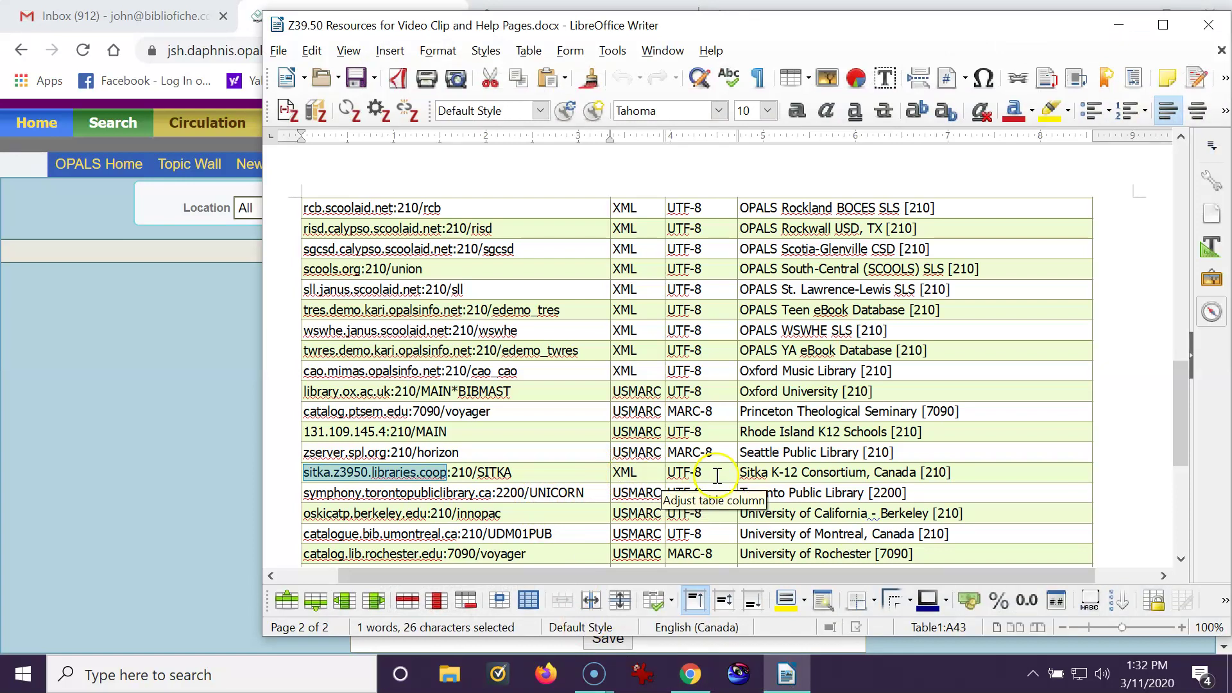
Copy 'Sitka K-12 Consortium, Canada' from the Sitka row's description cell in the resources table.
triple_click(794, 480)
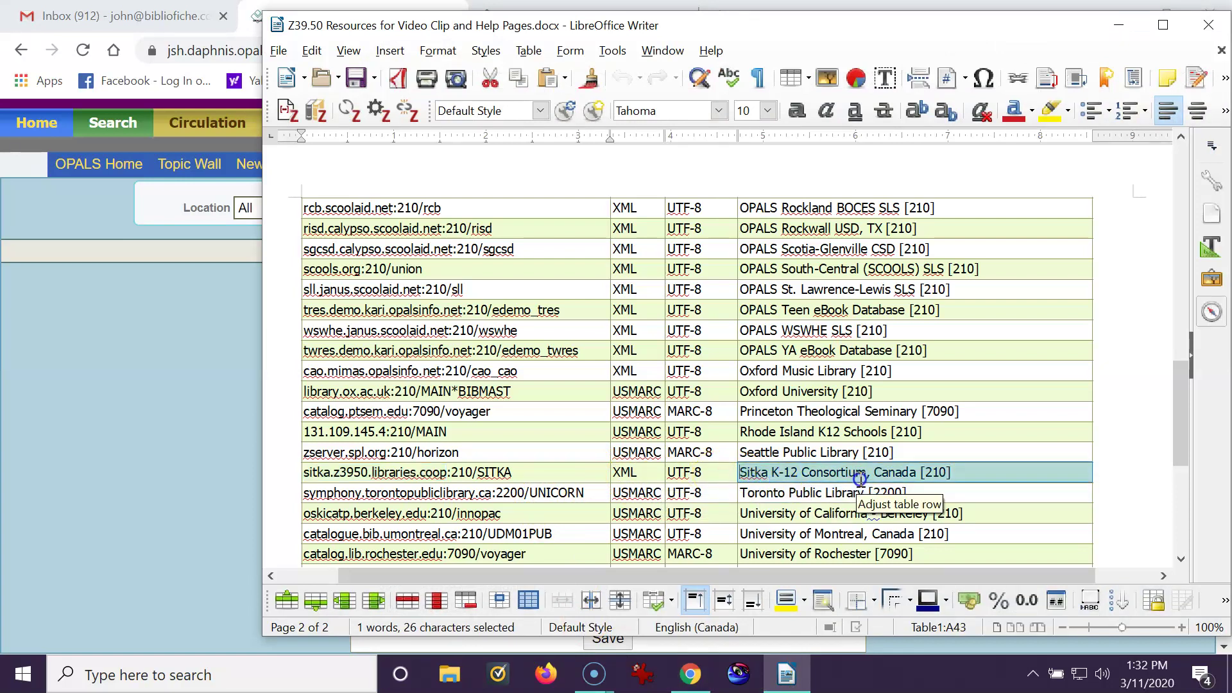
drag(924, 472, 741, 473)
right_click(741, 473)
click(992, 472)
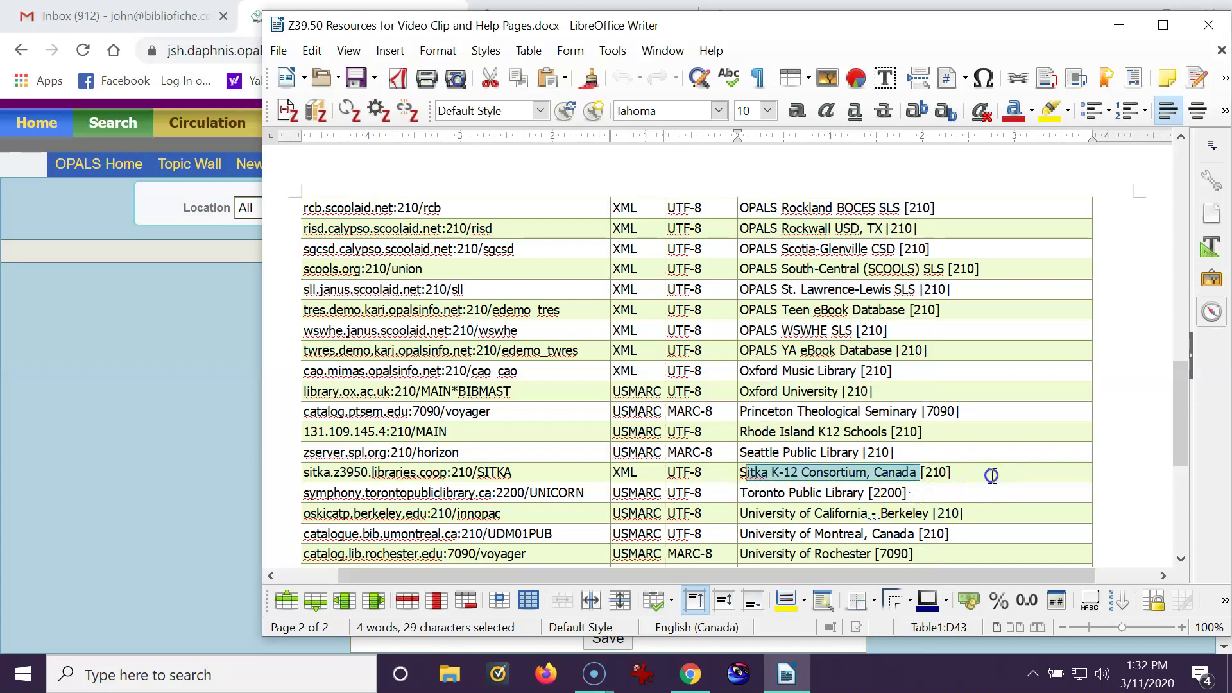
click(922, 471)
drag(918, 473, 741, 472)
right_click(743, 473)
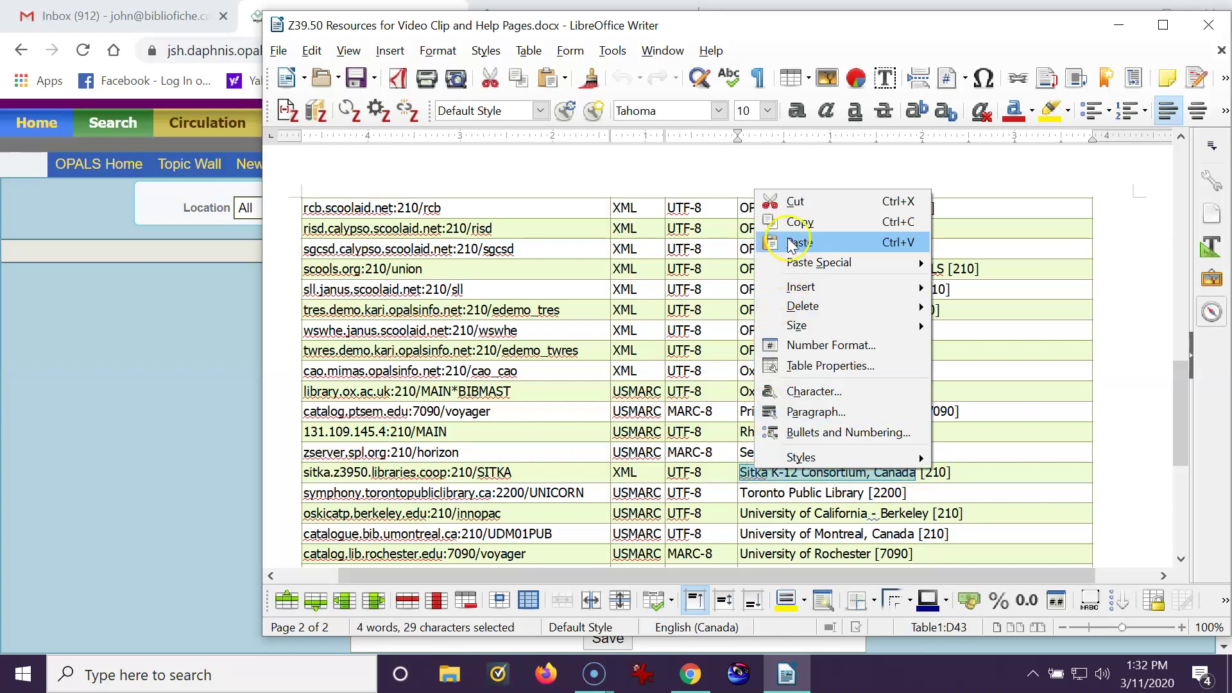
click(799, 222)
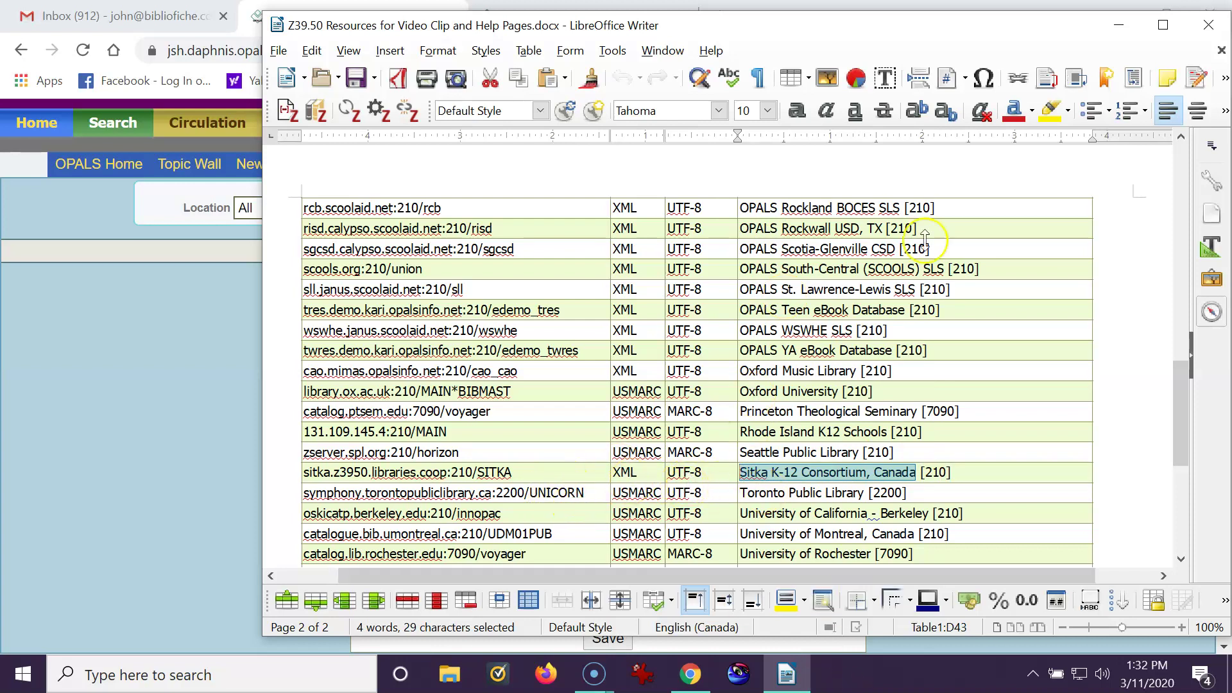
Set the Sitka server to XML and UTF-8 and paste 'Sitka K-12 Consortium, Canada' as its description.
click(1118, 24)
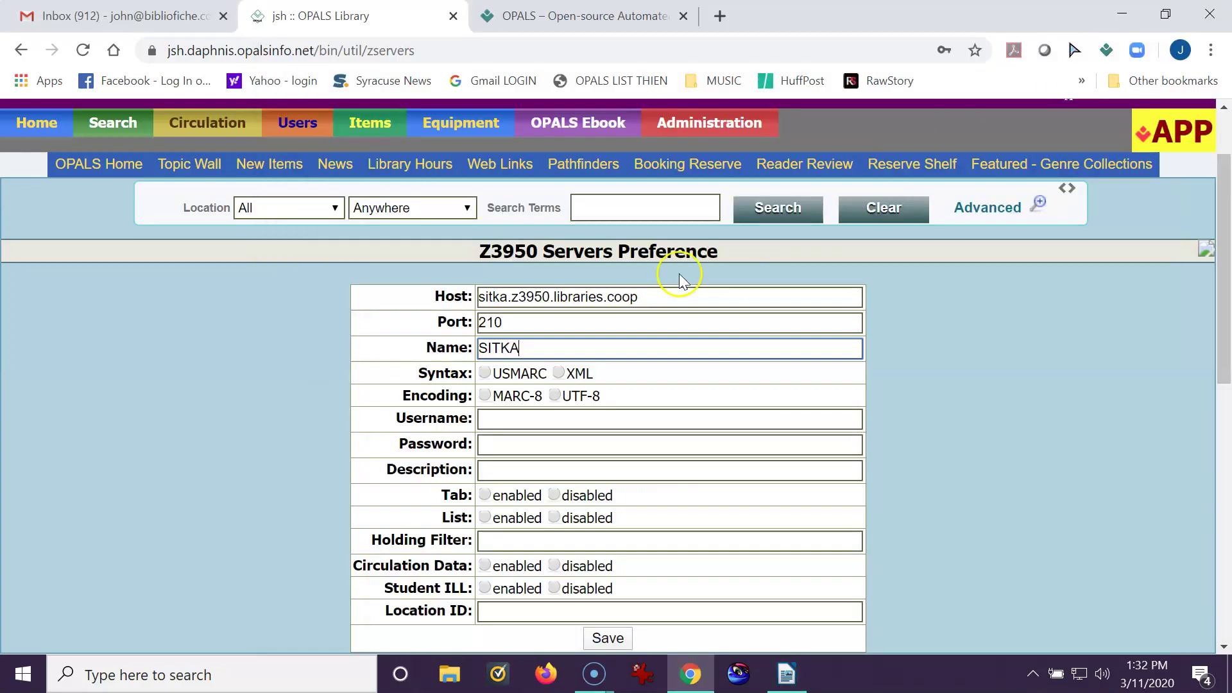
click(556, 372)
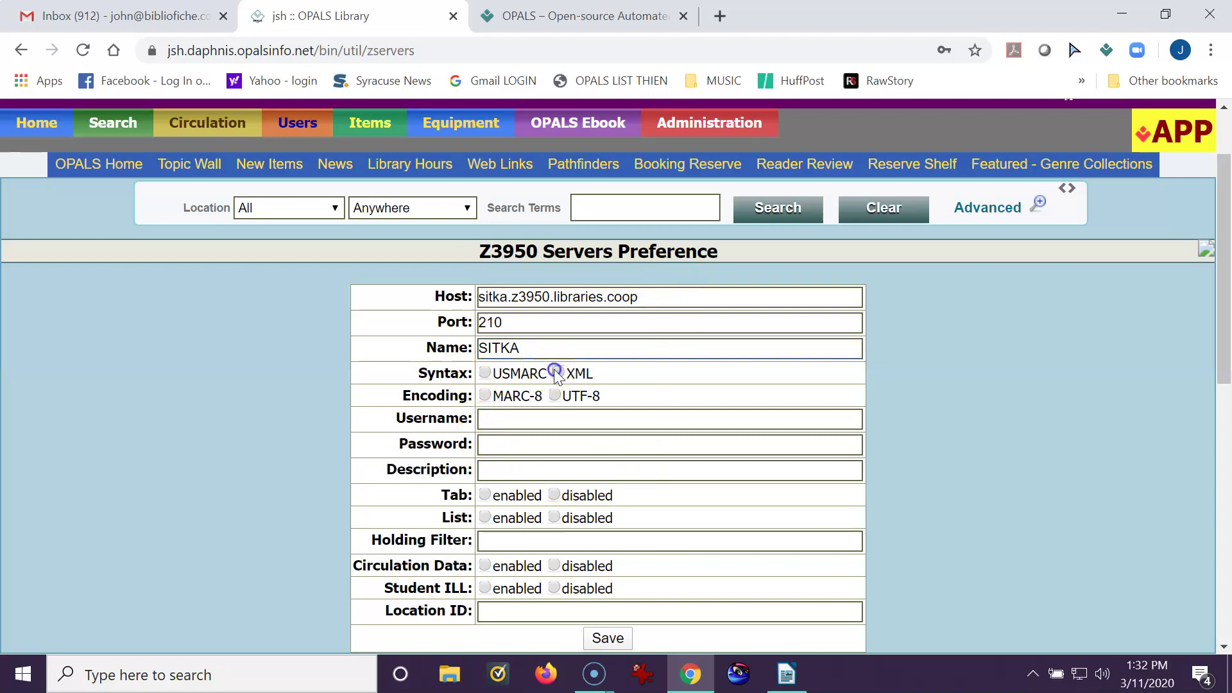
click(553, 396)
click(514, 420)
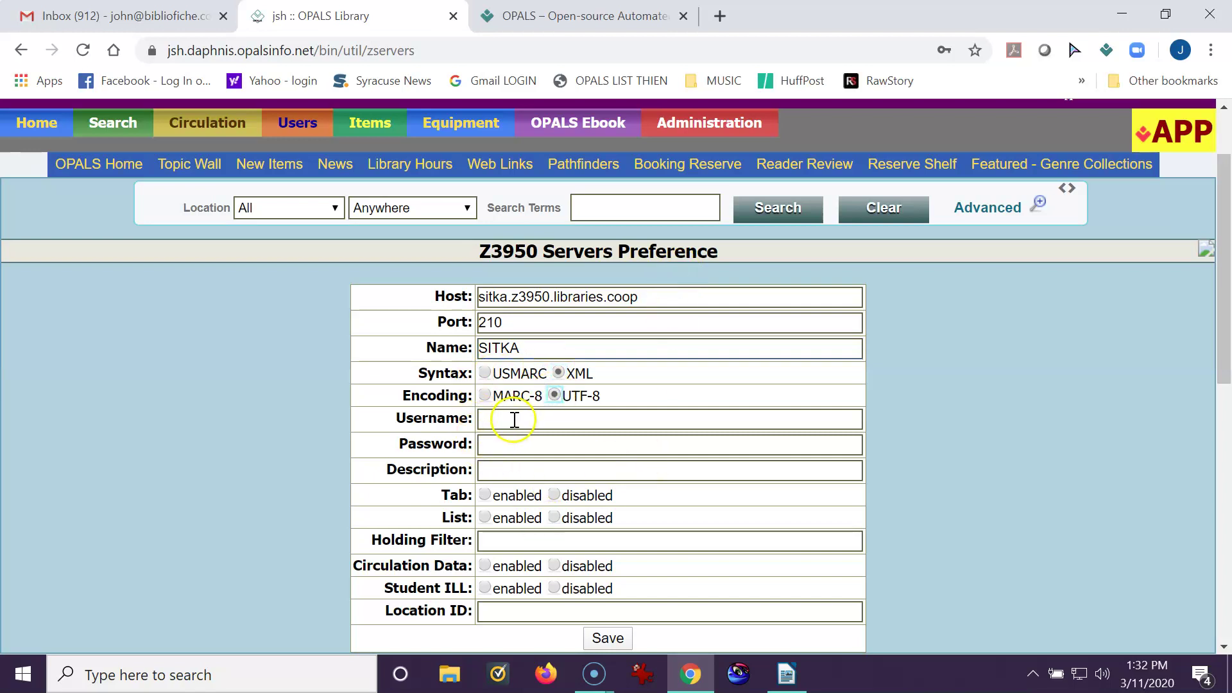
click(494, 469)
right_click(494, 468)
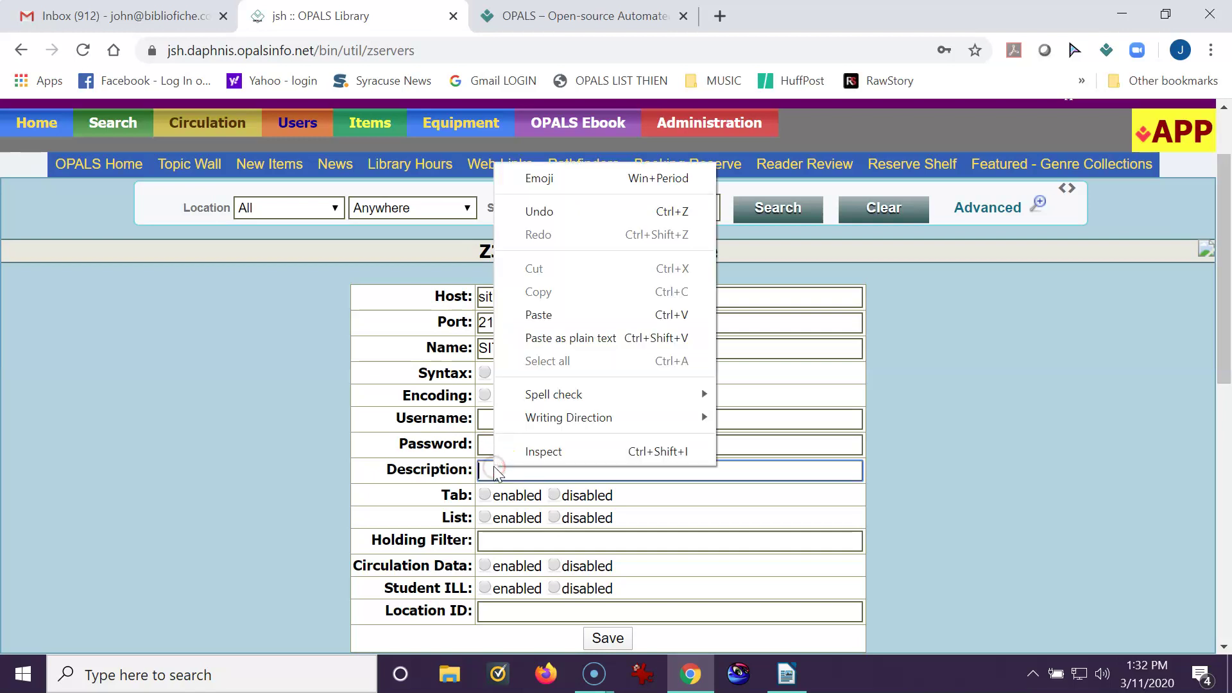
click(526, 314)
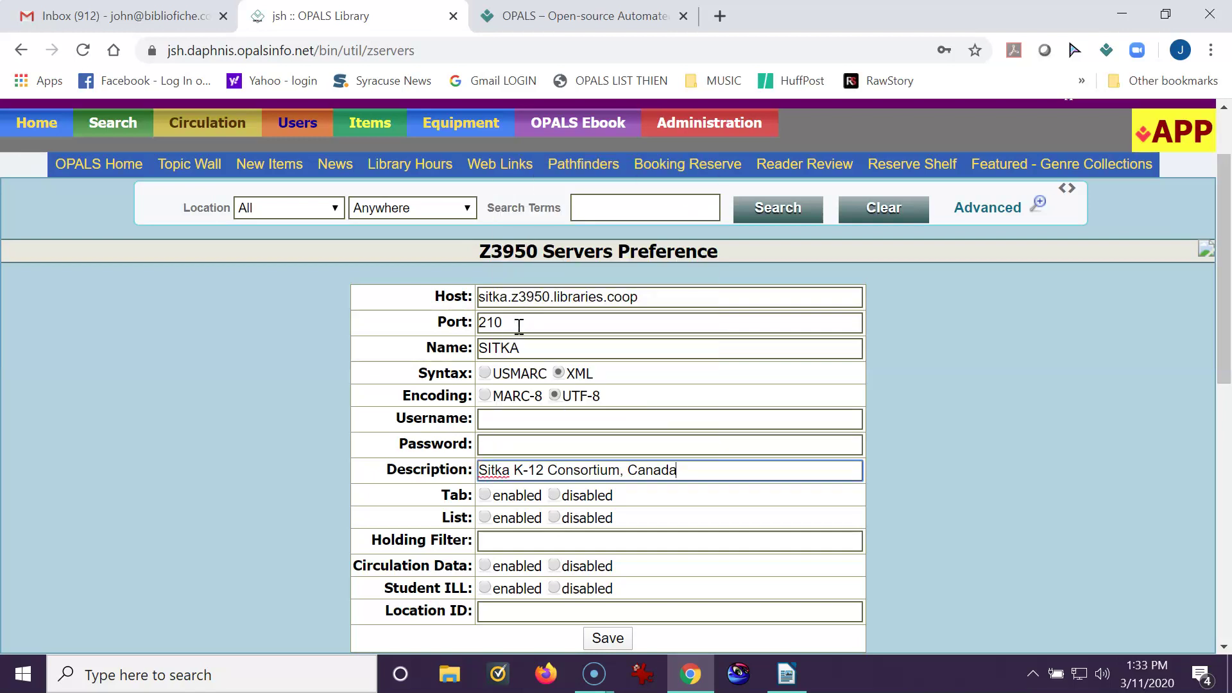
Disable Tab and Circulation Data, enable List, and save the Sitka server entry.
click(552, 494)
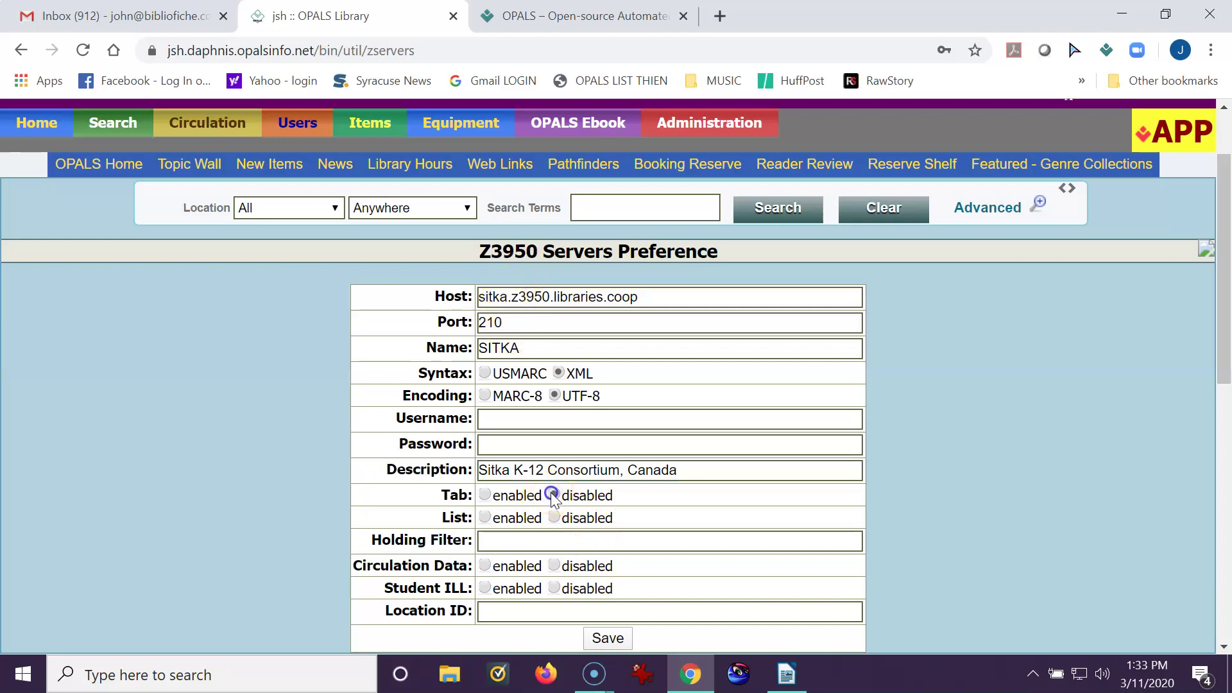
click(485, 519)
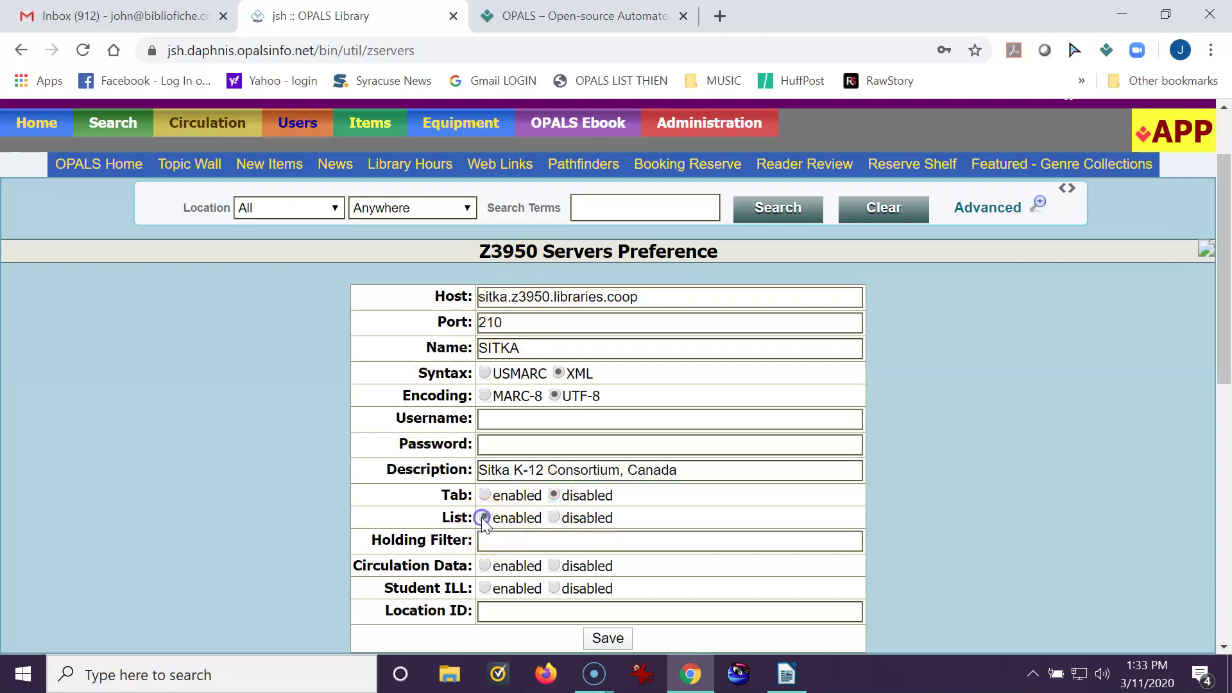
click(555, 567)
scroll(687, 545, down, 1)
click(609, 542)
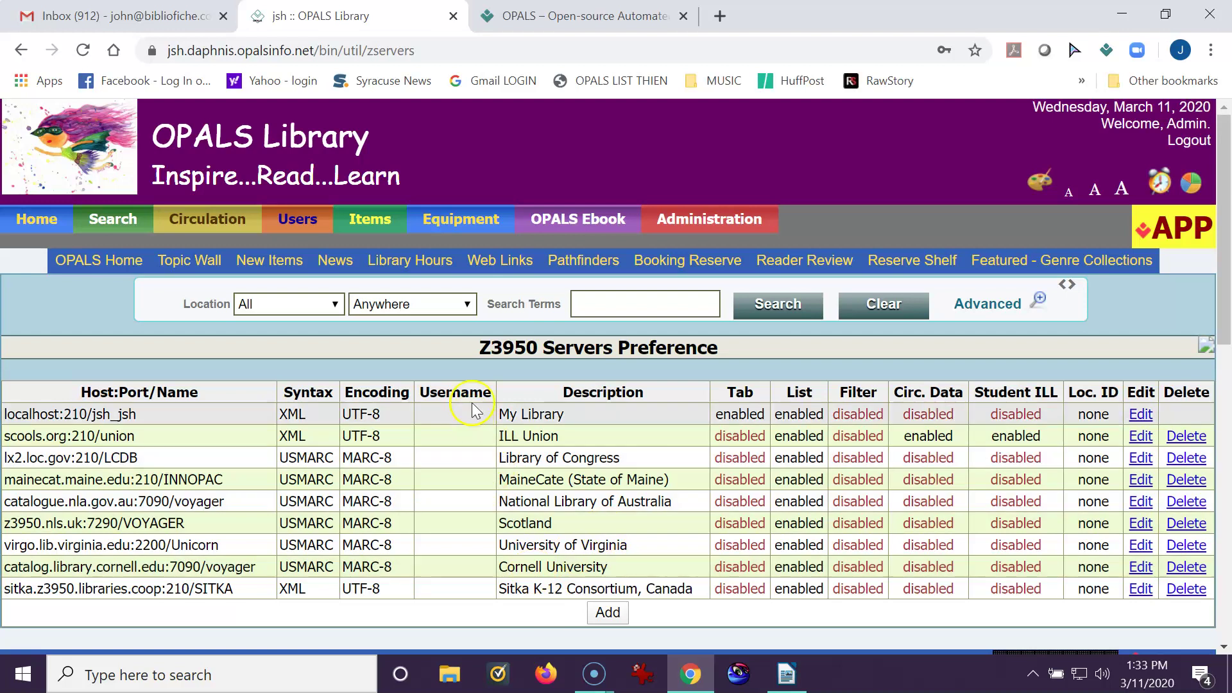
Go to Items > Z-Import and choose Sitka K-12 Consortium, Canada as the source.
click(365, 217)
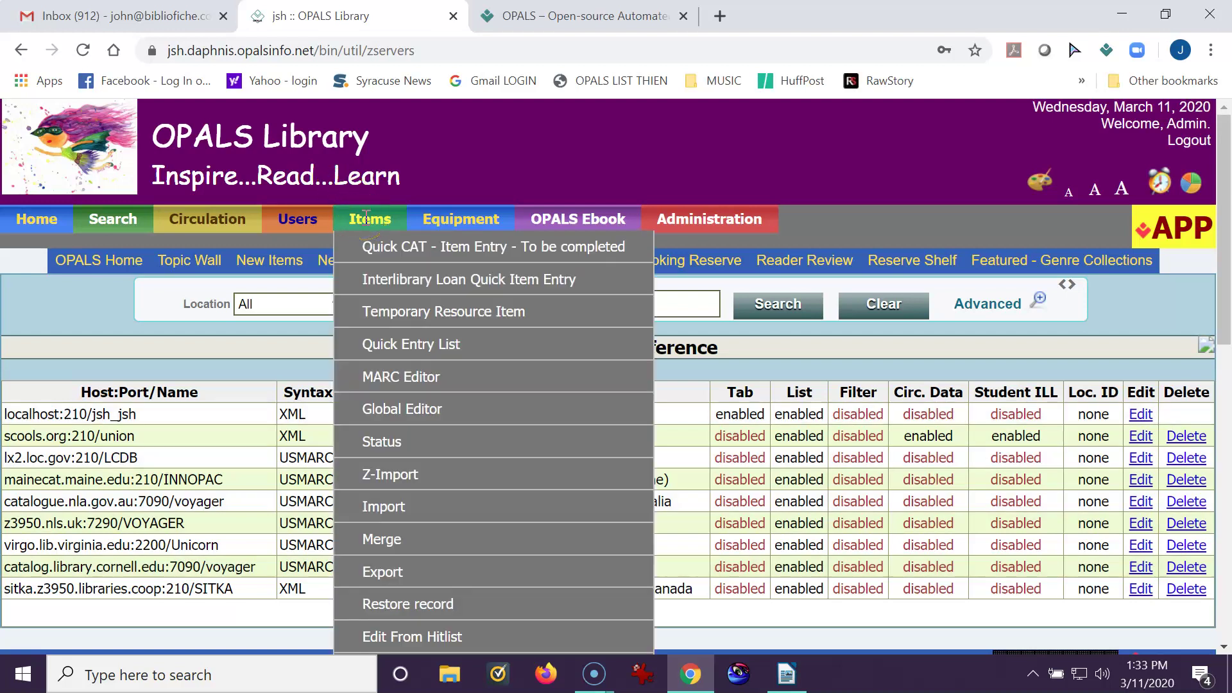
click(421, 476)
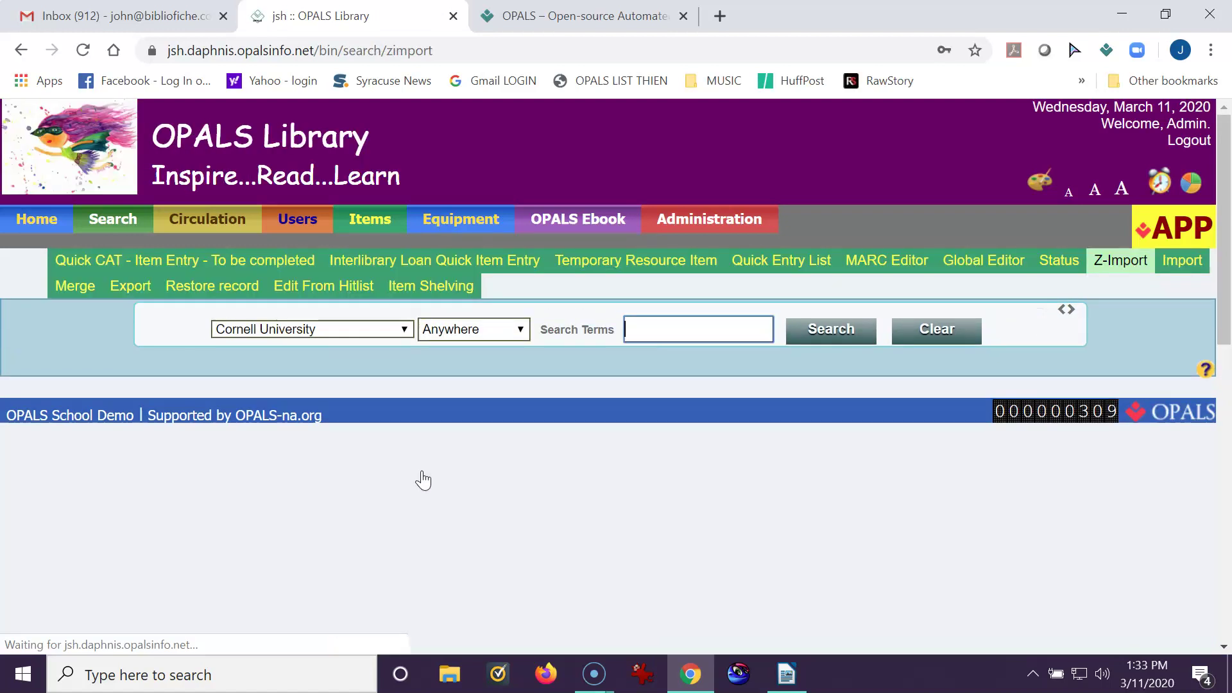
click(368, 329)
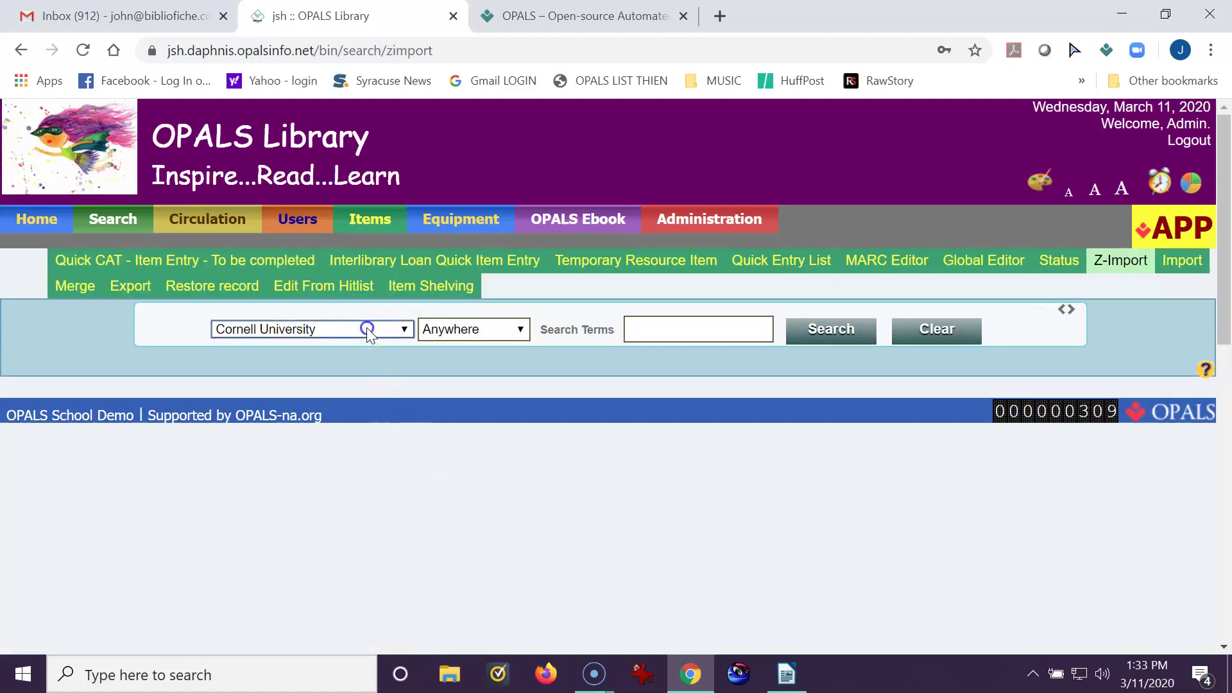
click(368, 329)
click(301, 473)
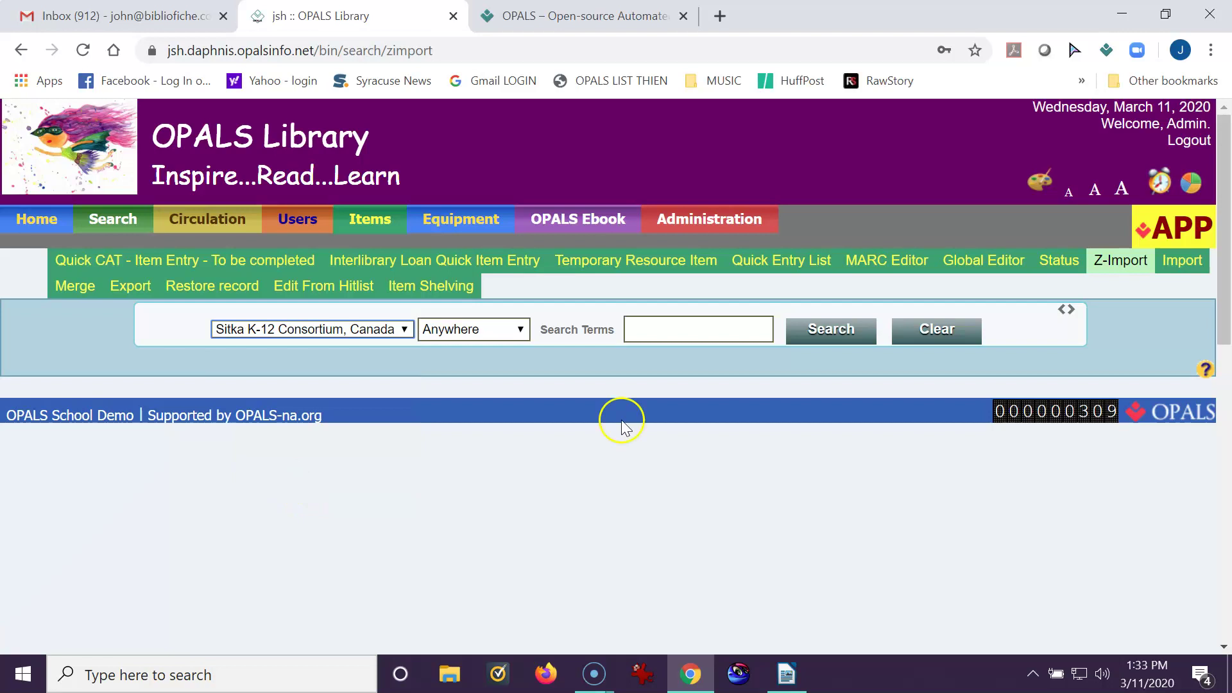
Search Sitka for 'solar' and review the 7813 returned records.
click(675, 331)
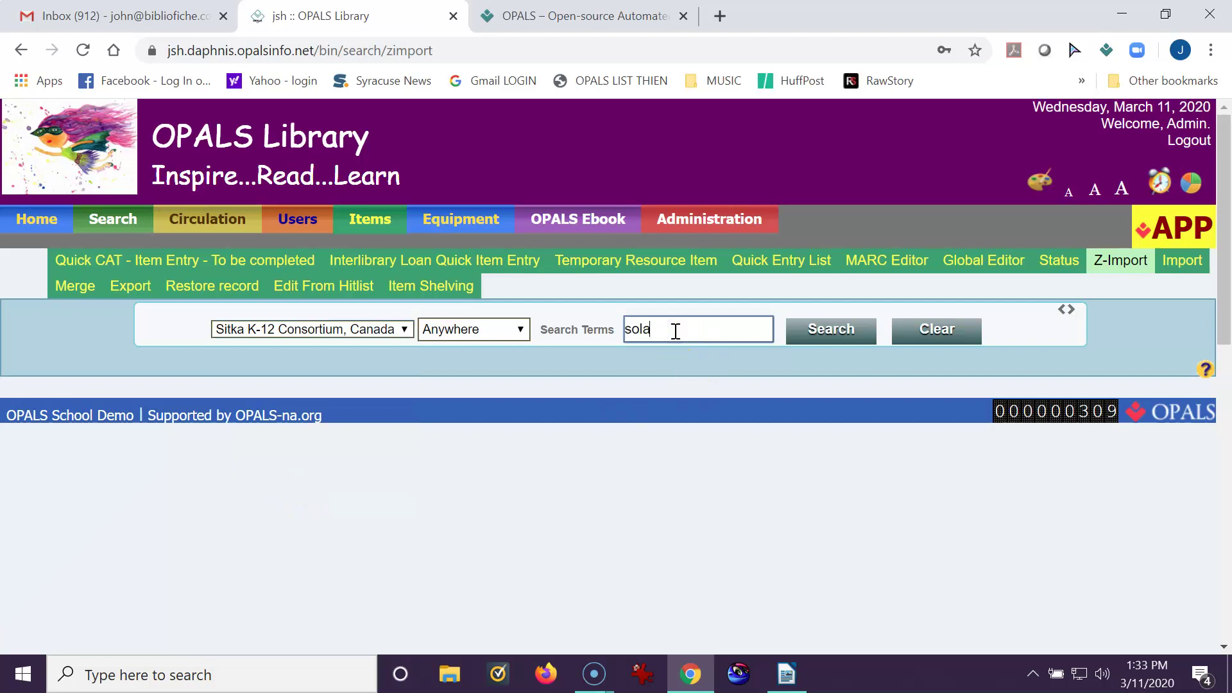
text(solar)
click(664, 314)
click(850, 330)
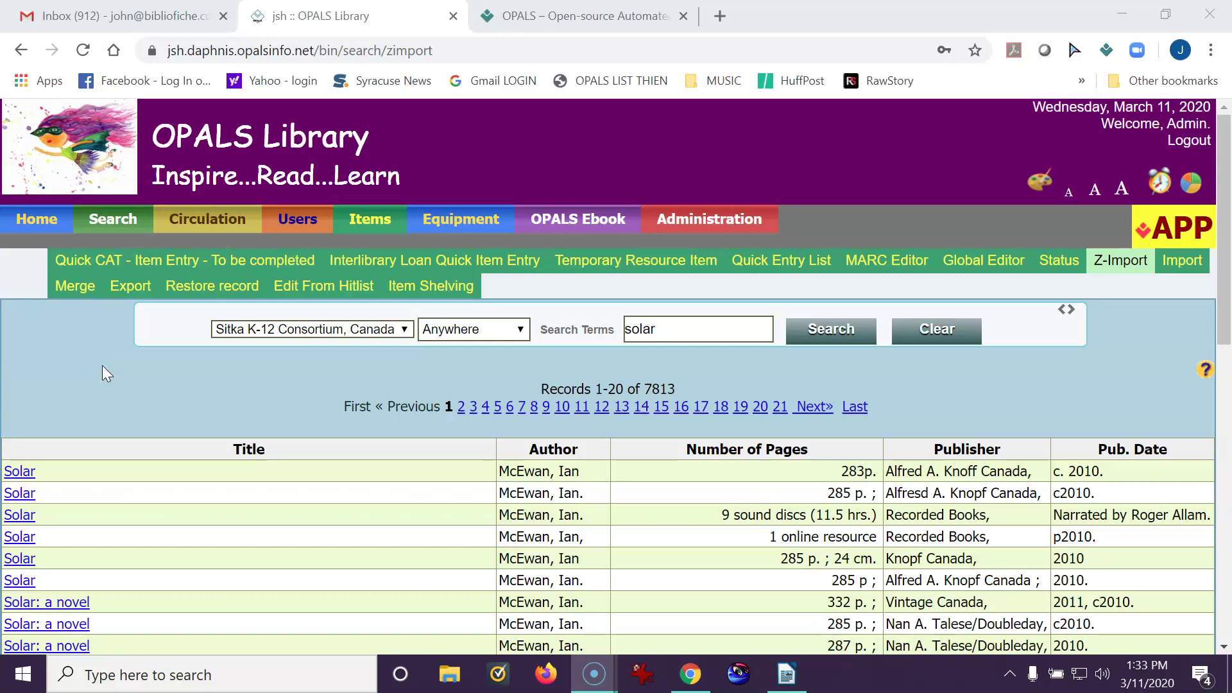
click(688, 368)
scroll(656, 433, down, 1)
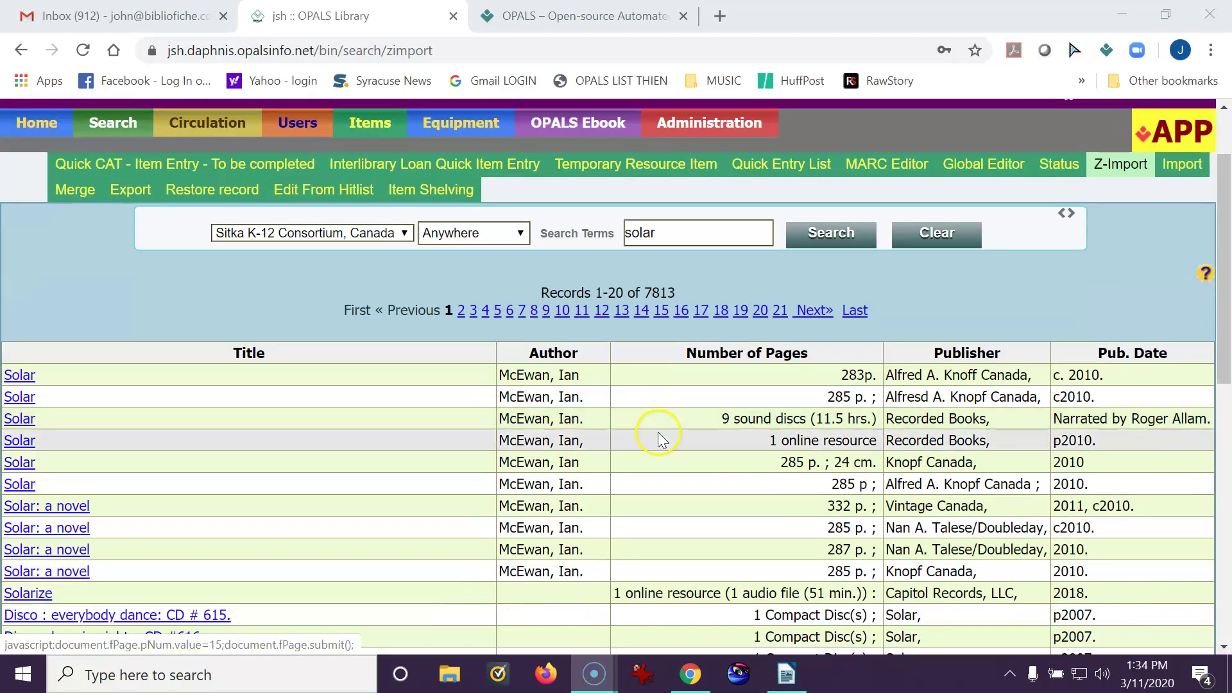
scroll(661, 427, up, 1)
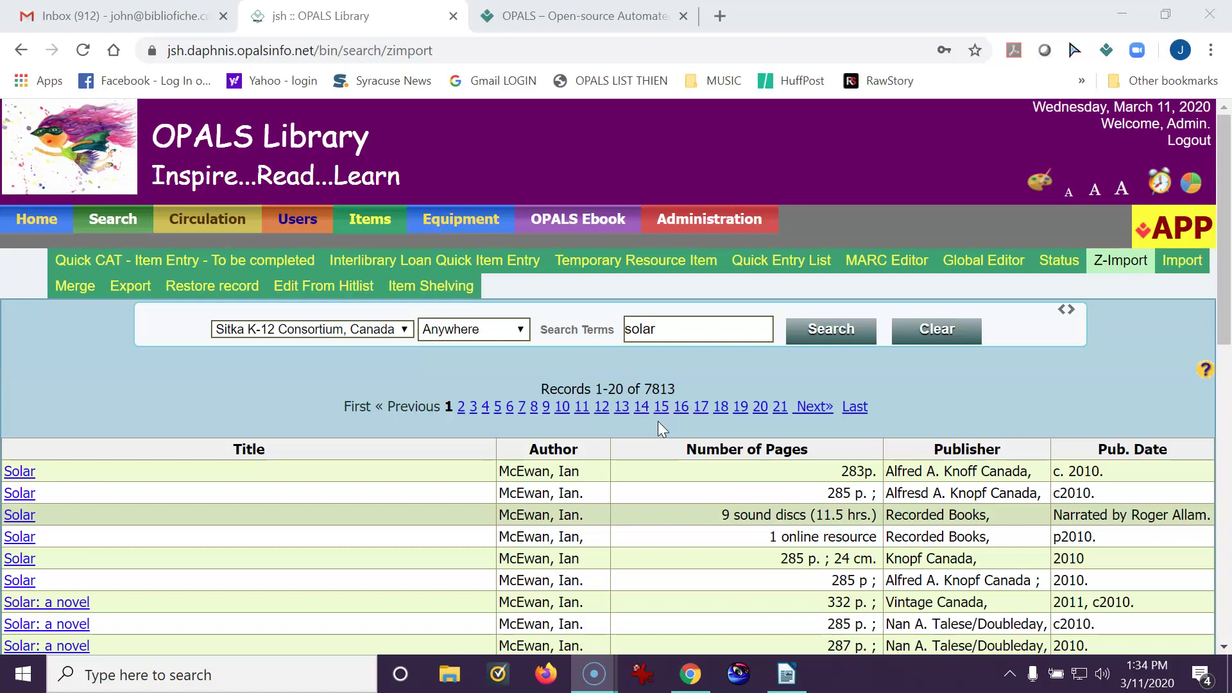
Switch to the help.opalsinfo.net tab to show the OPALS help home page.
click(626, 17)
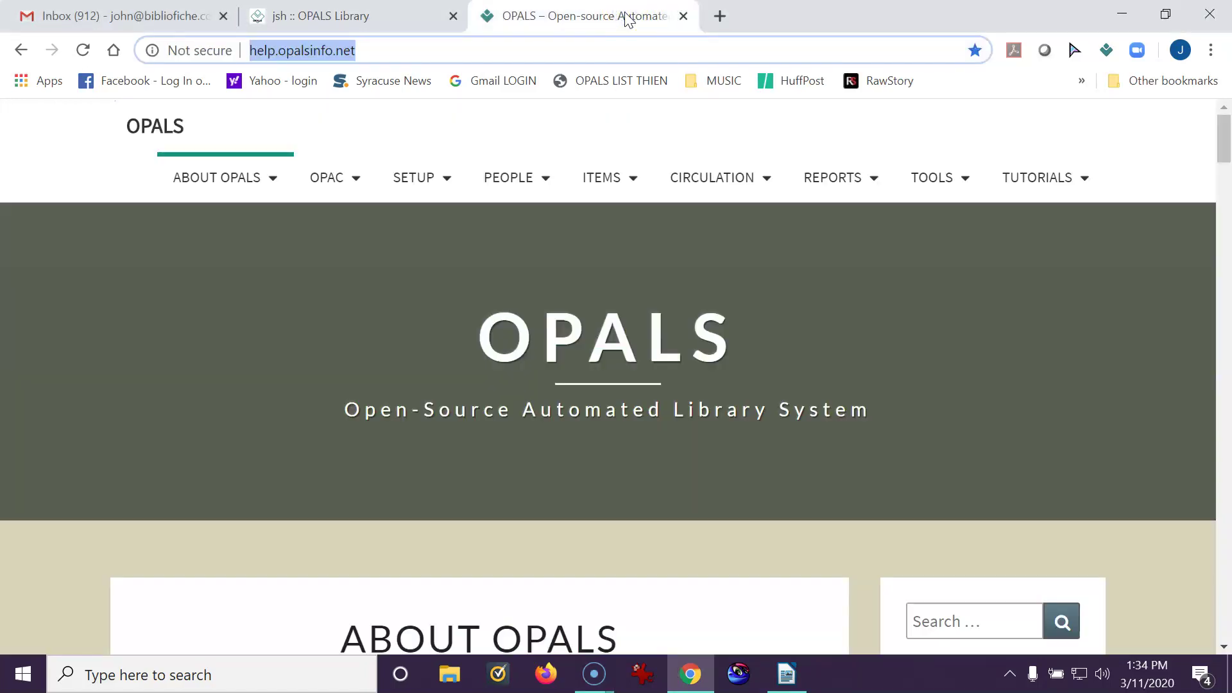
mouse_move(1006, 180)
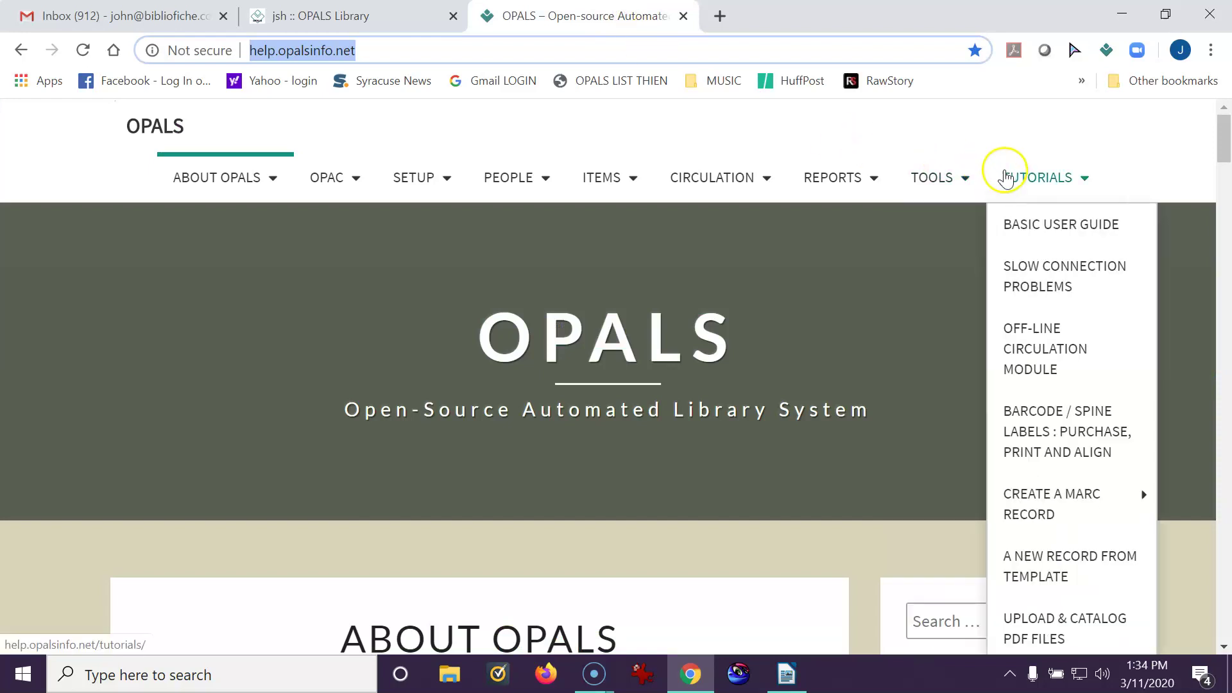